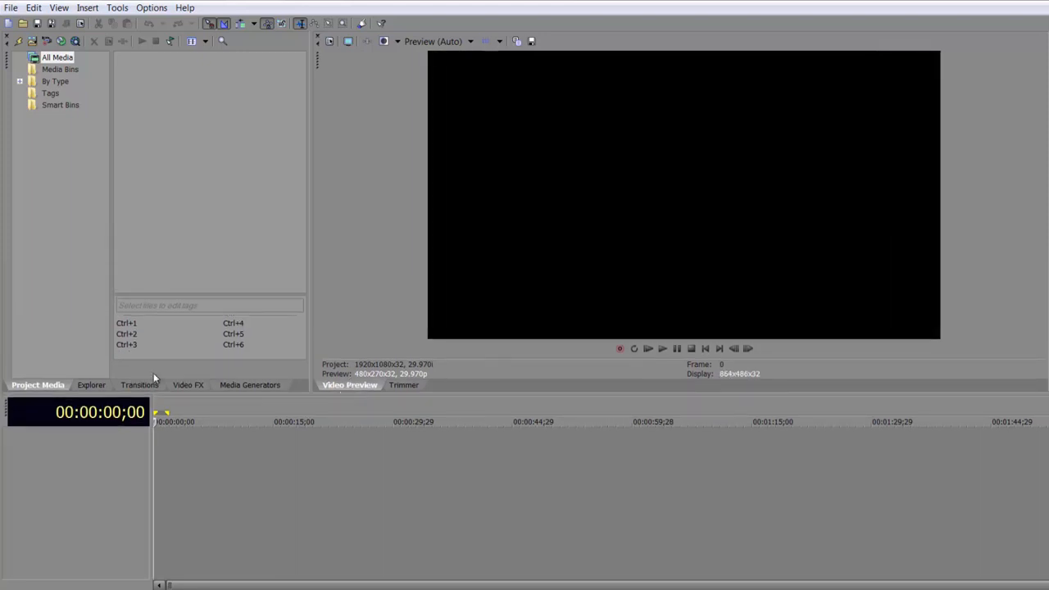
# - Display the Pics folder's files and make sure the editing preferences automatically crop still images added to the timeline
pyautogui.click(89, 386)
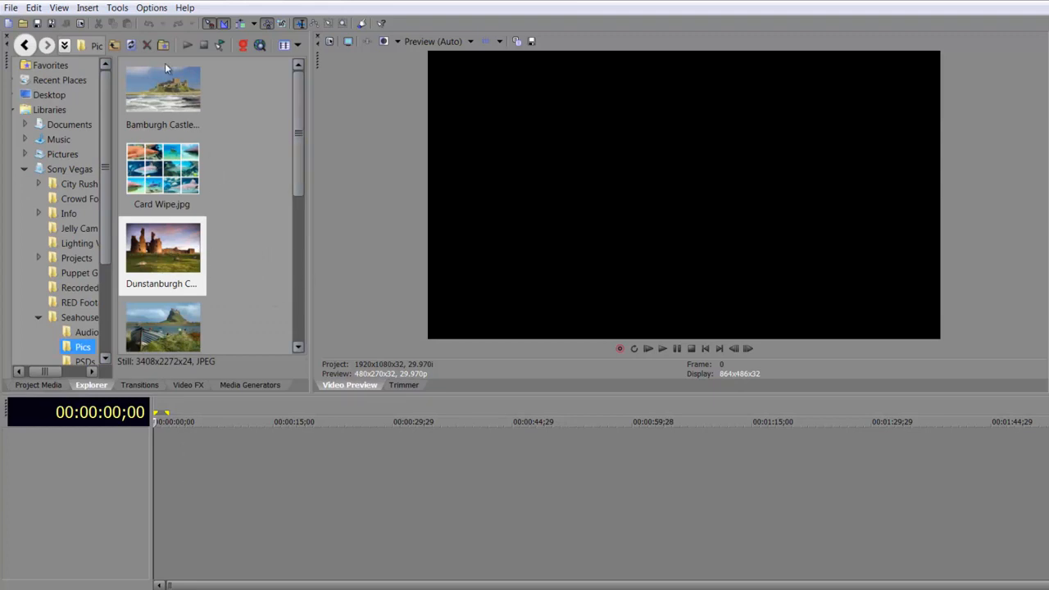
pyautogui.click(153, 8)
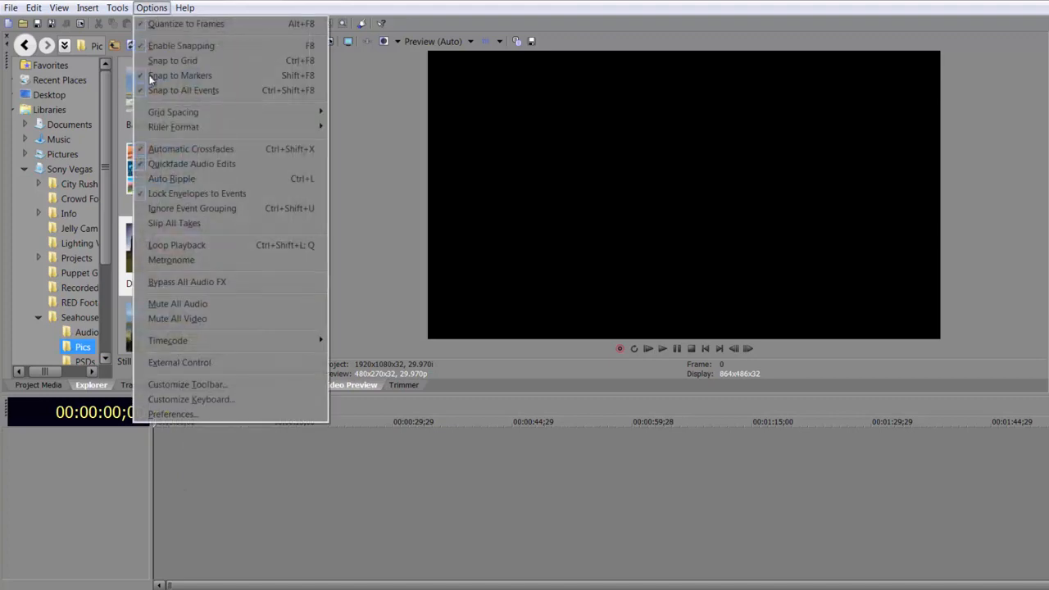
pyautogui.click(174, 413)
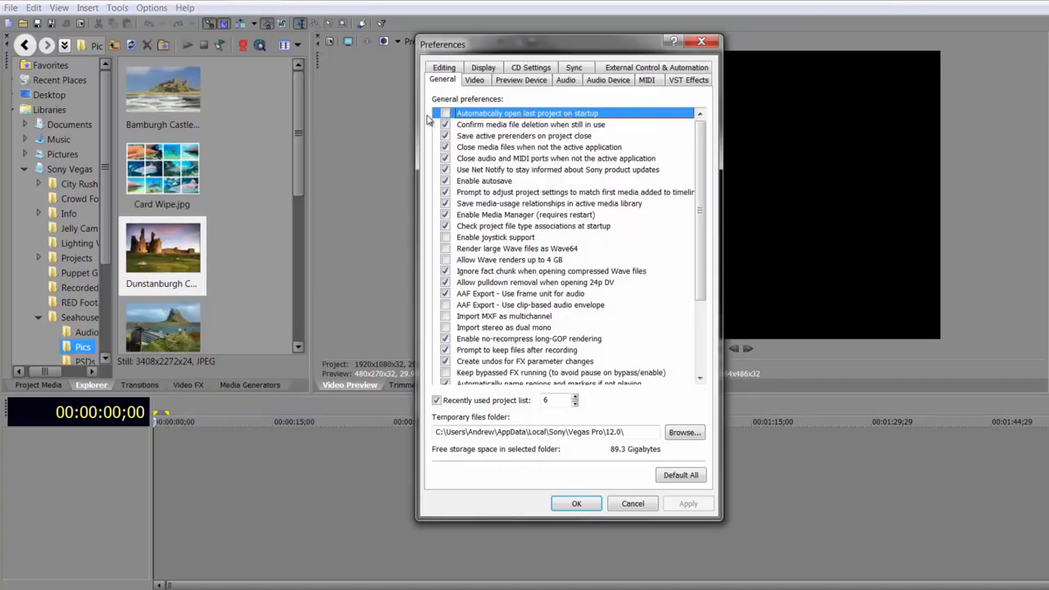
pyautogui.click(443, 69)
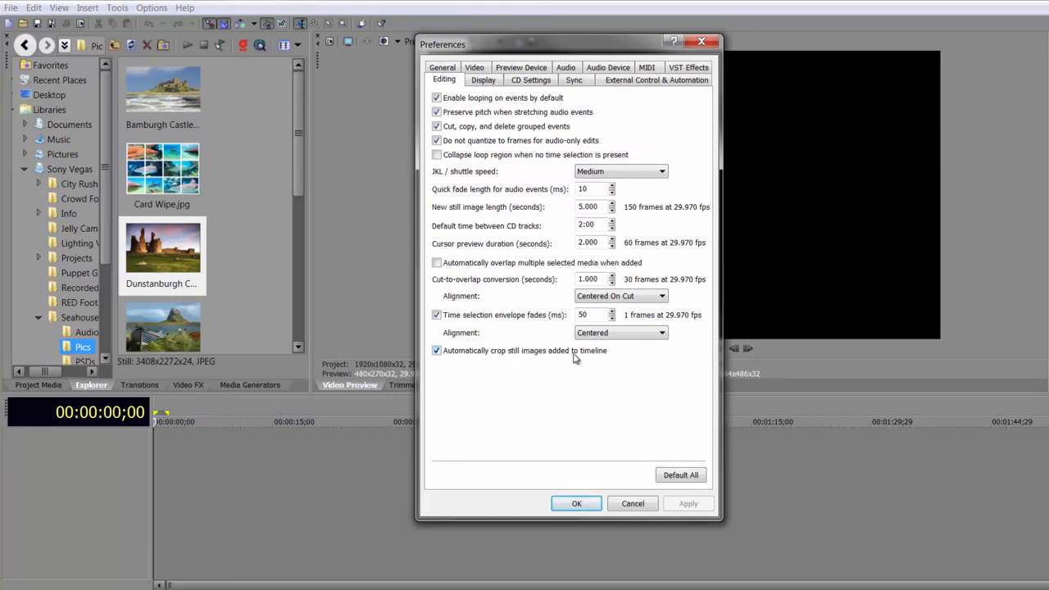
pyautogui.click(574, 503)
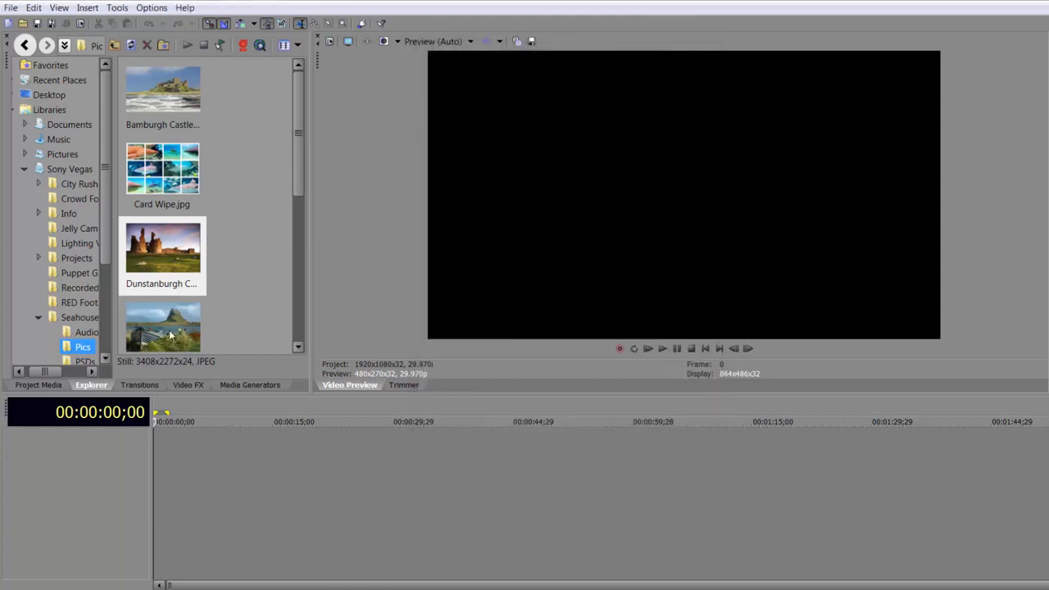
# - Place the Dunstanburgh castle picture at the start of the timeline and set the preview quality to Best (Full)
pyautogui.moveTo(163, 259); pyautogui.dragTo(156, 449)
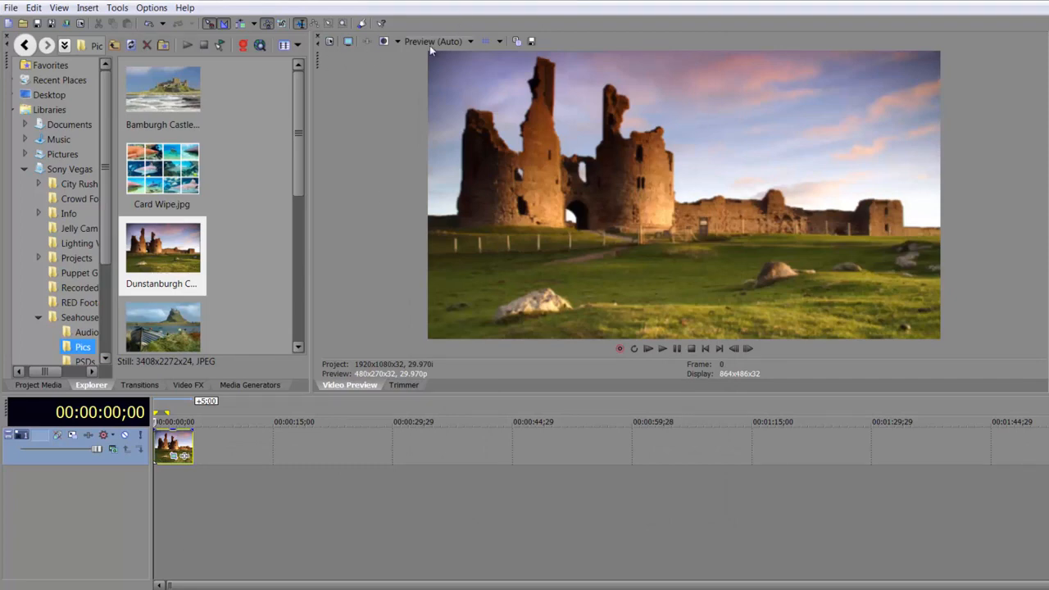
pyautogui.click(469, 41)
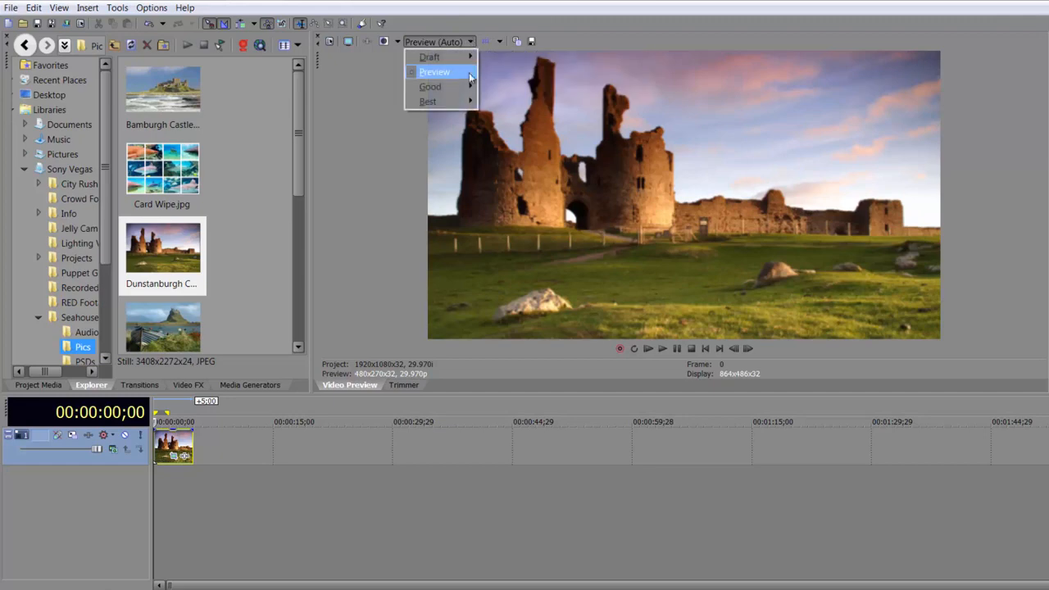
pyautogui.moveTo(471, 101)
pyautogui.click(516, 116)
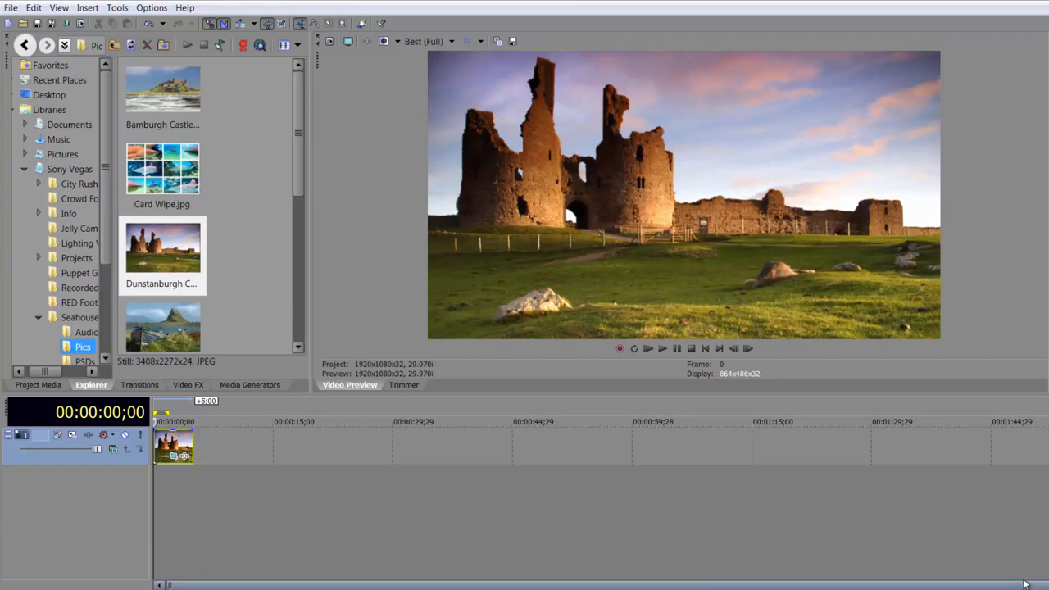
# - Add a Checkerboard Split Screen event on a new track above the castle picture and trim it to the picture's length
pyautogui.moveTo(1037, 585); pyautogui.dragTo(354, 585)
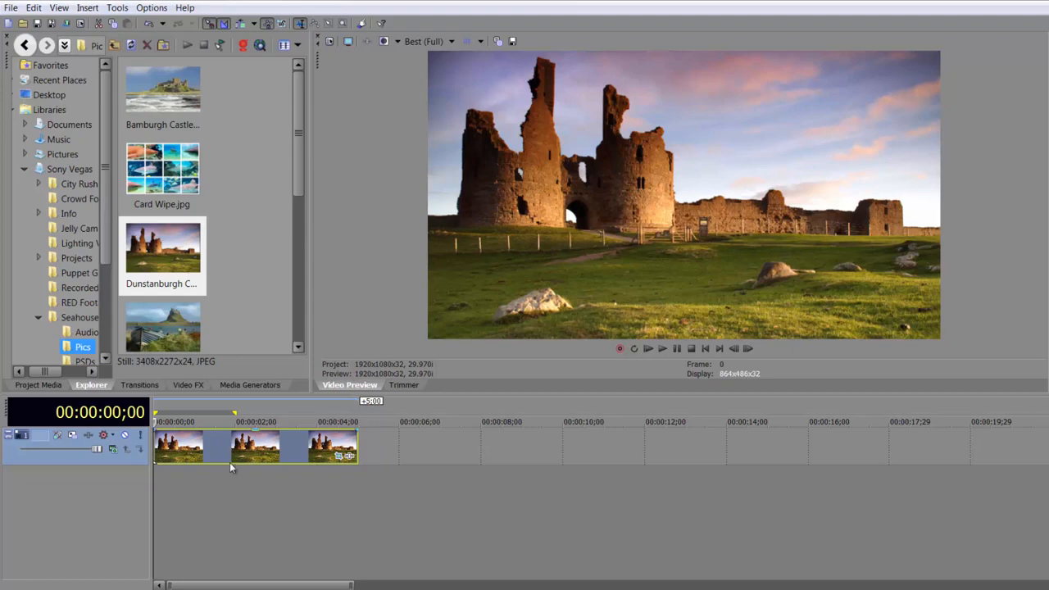
pyautogui.click(254, 385)
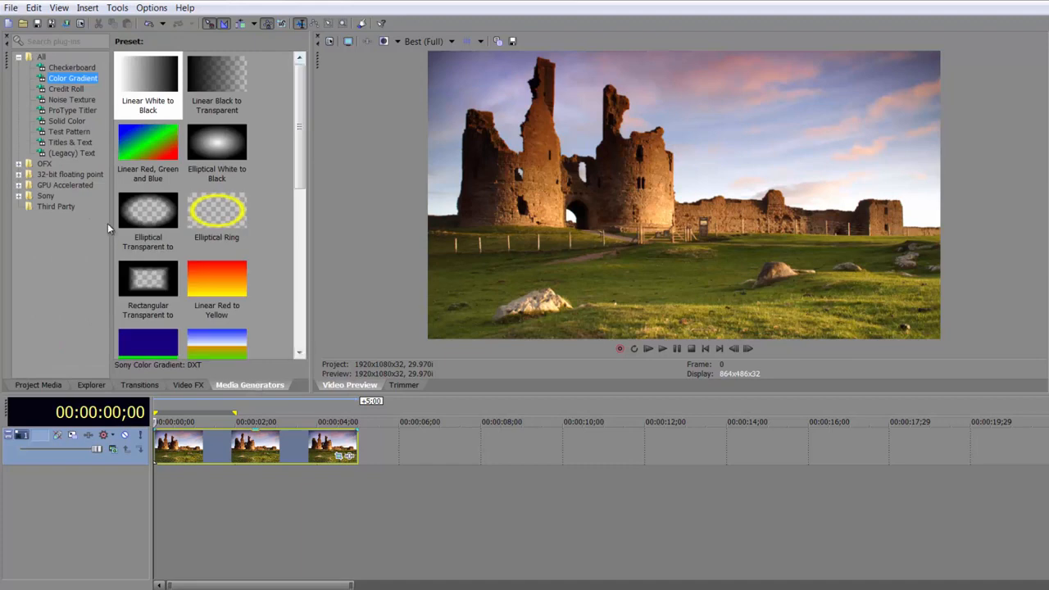
pyautogui.click(89, 69)
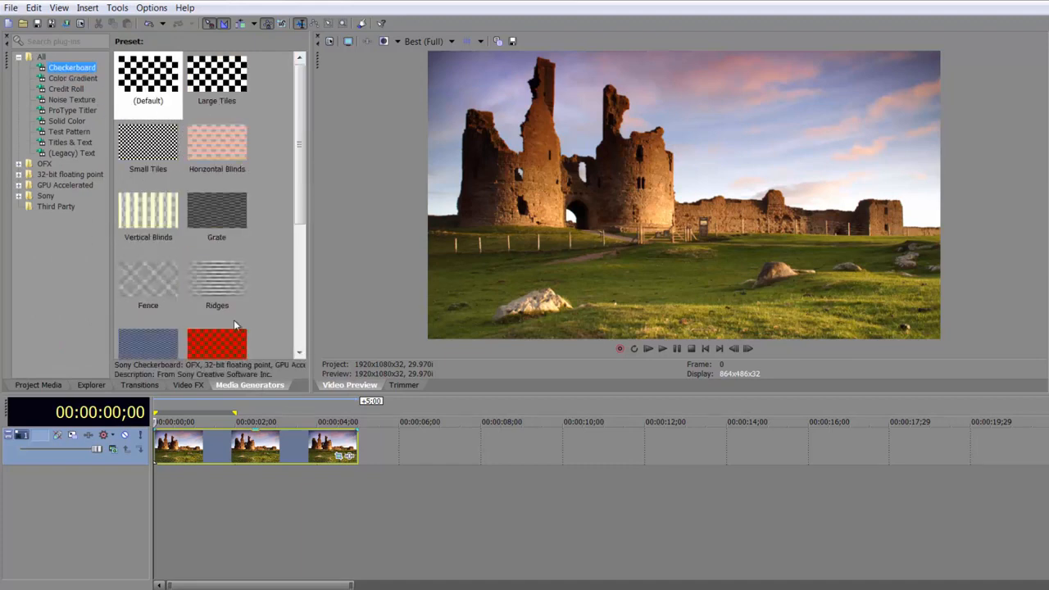
pyautogui.scroll(-3, 218, 205)
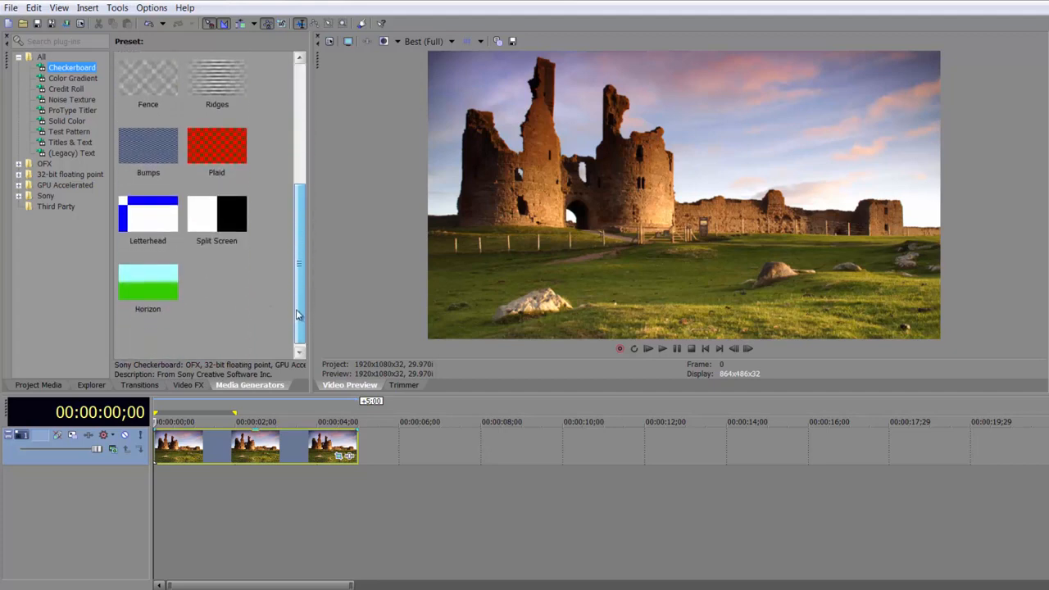
pyautogui.moveTo(218, 211); pyautogui.dragTo(167, 422)
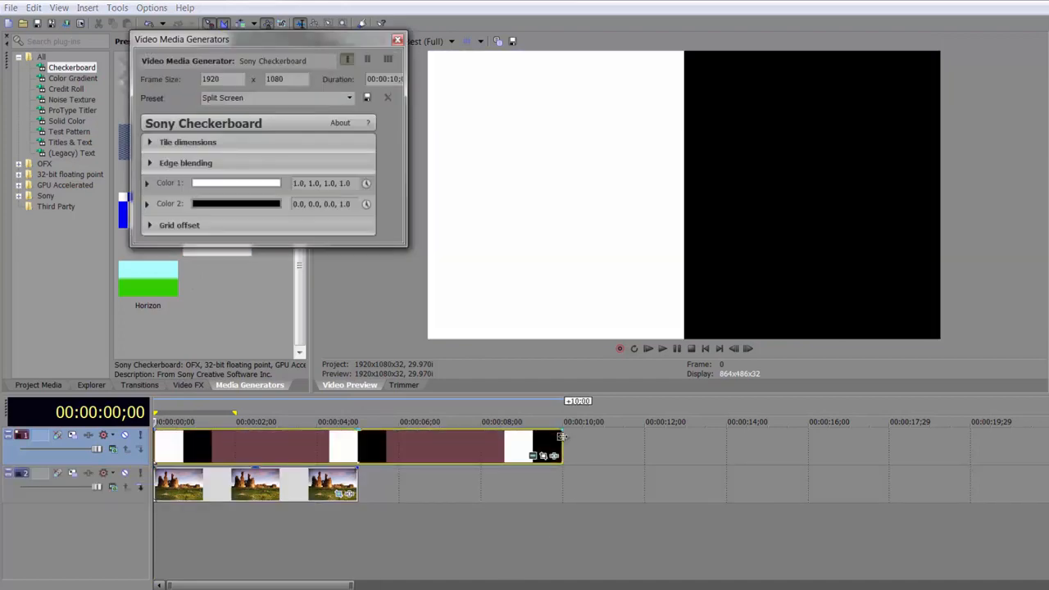
pyautogui.moveTo(567, 431); pyautogui.dragTo(355, 450)
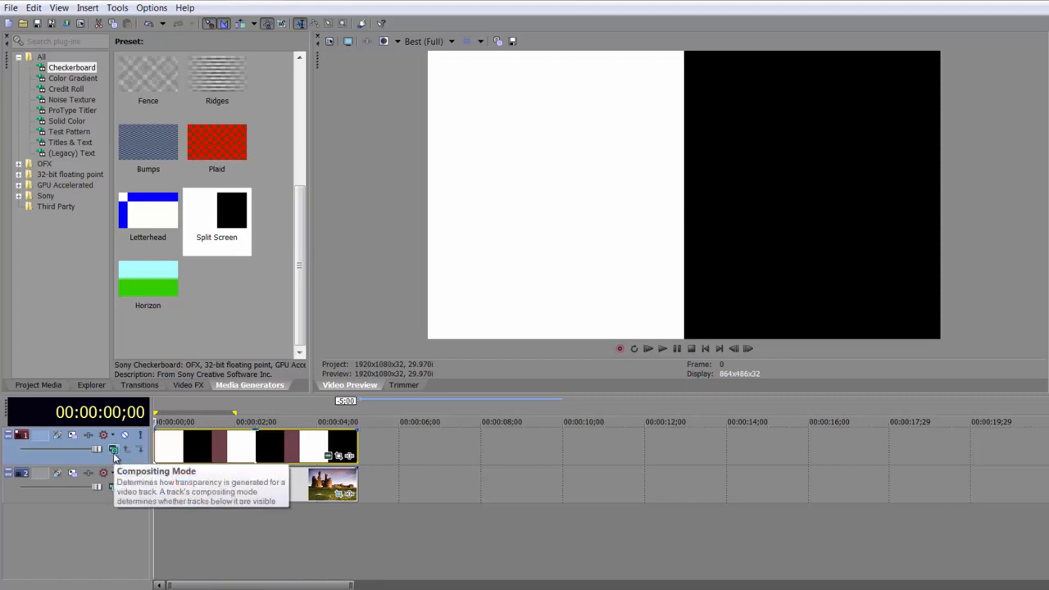
# - Try lowering the split-screen event's opacity to about half, and restore it and the track level to full
pyautogui.moveTo(250, 433); pyautogui.dragTo(254, 451)
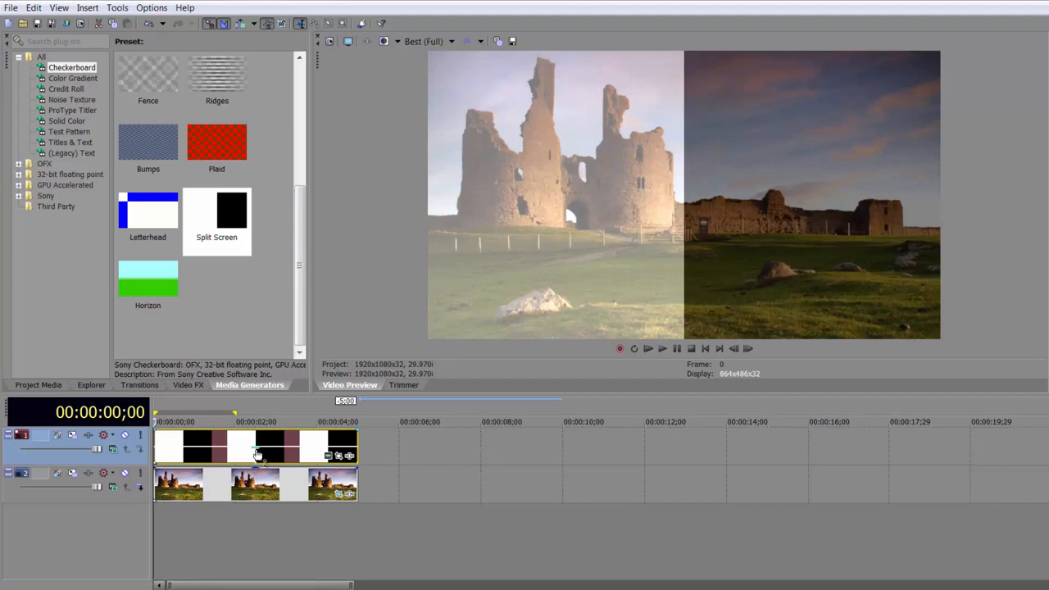
pyautogui.moveTo(258, 453); pyautogui.dragTo(264, 430)
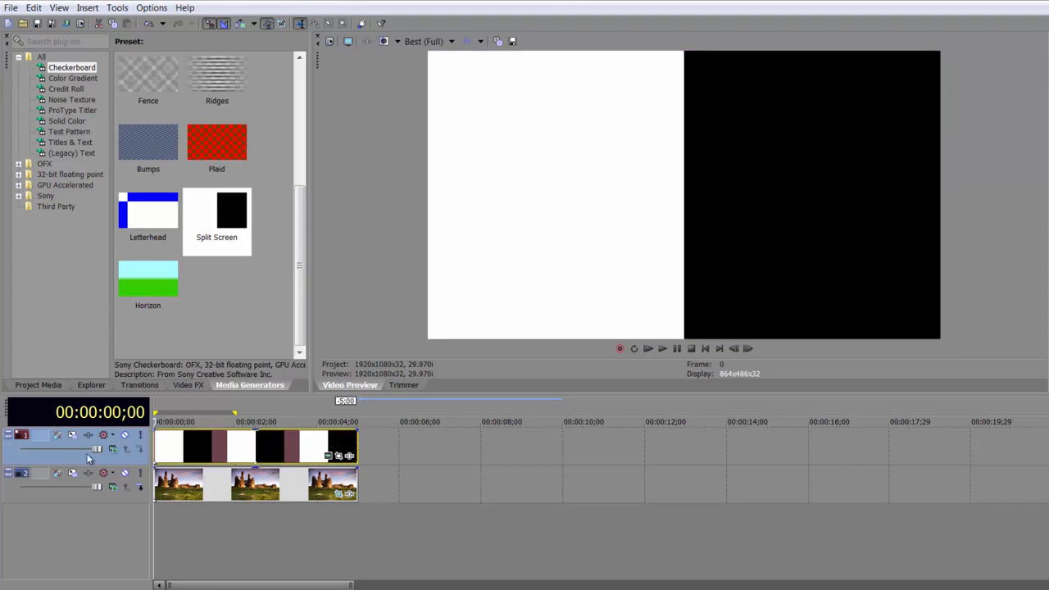
pyautogui.moveTo(98, 451); pyautogui.dragTo(190, 459)
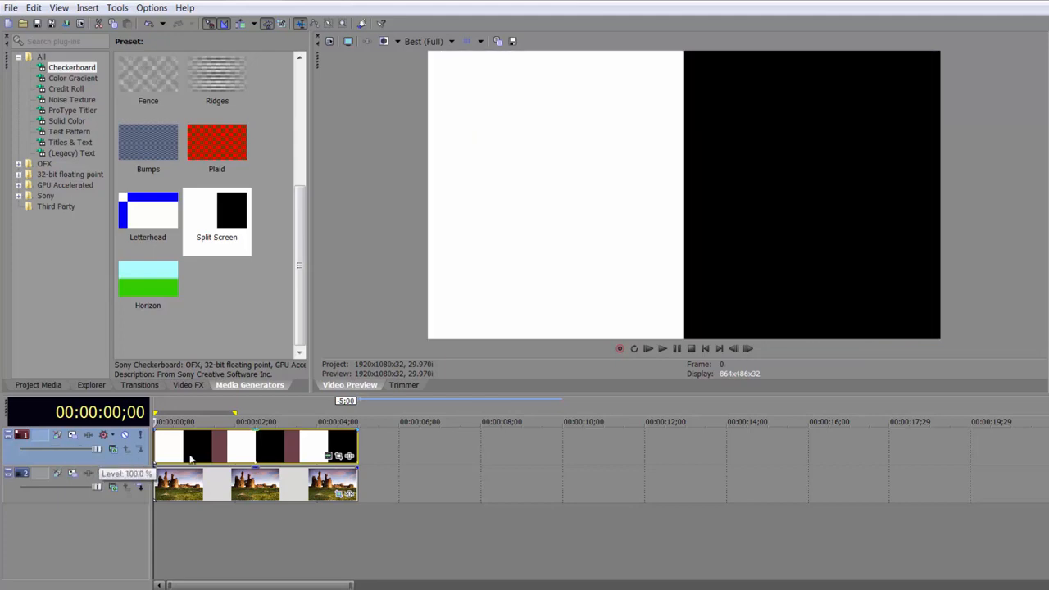
# - Try the Add and Subtract compositing modes on the upper split-screen track
pyautogui.click(114, 451)
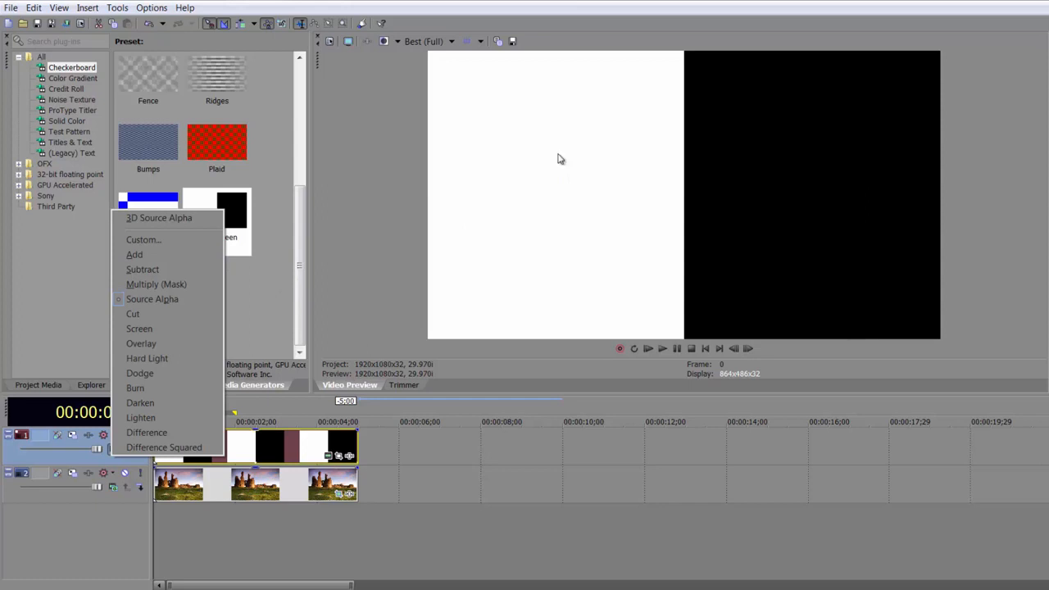
pyautogui.click(134, 255)
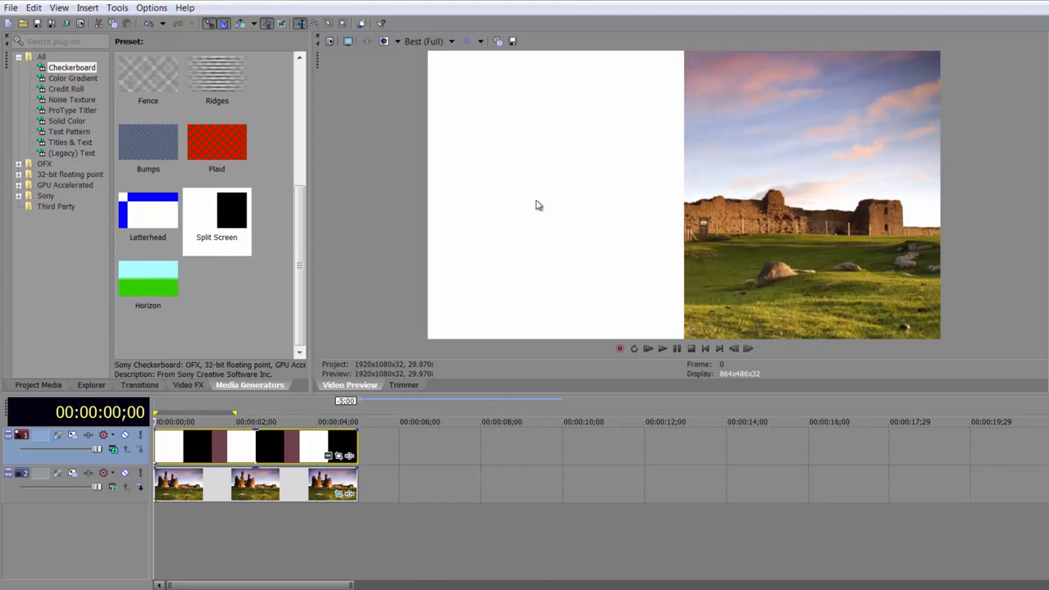
pyautogui.click(115, 450)
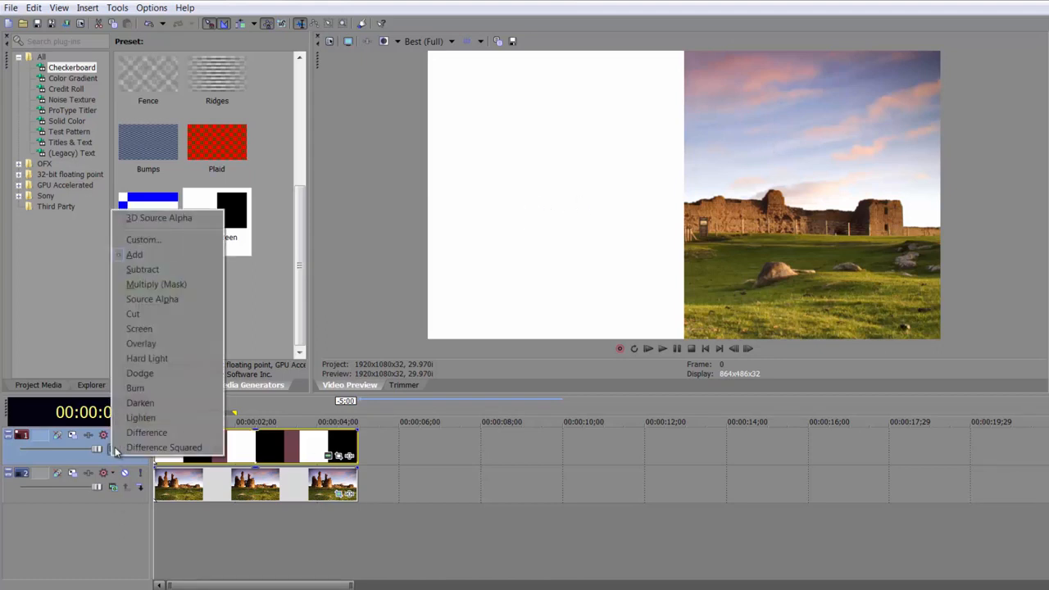
pyautogui.click(146, 272)
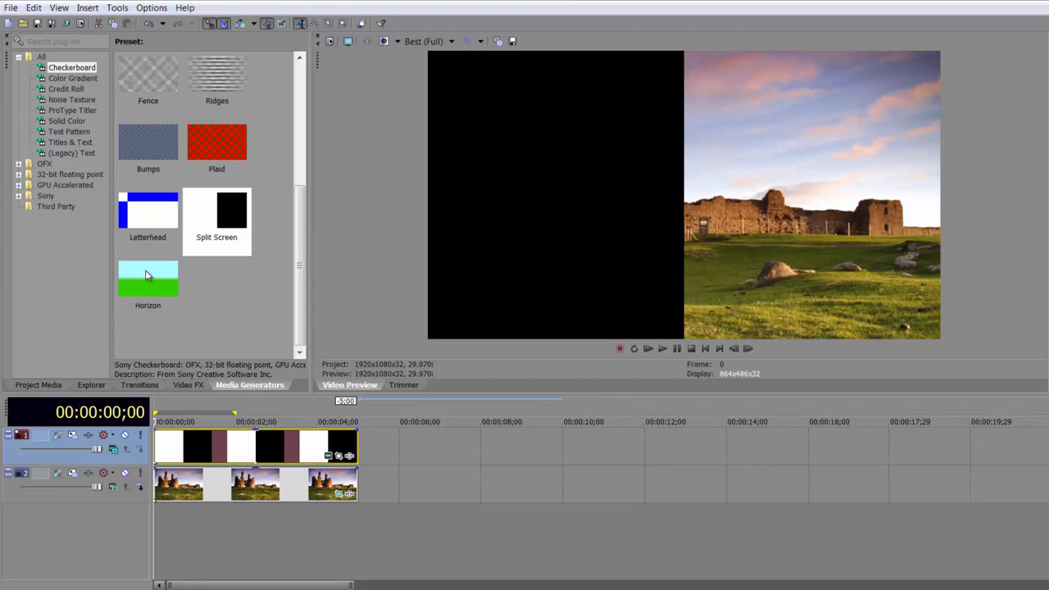
# - Try the Multiply (Mask) and Cut compositing modes on the upper split-screen track
pyautogui.click(110, 437)
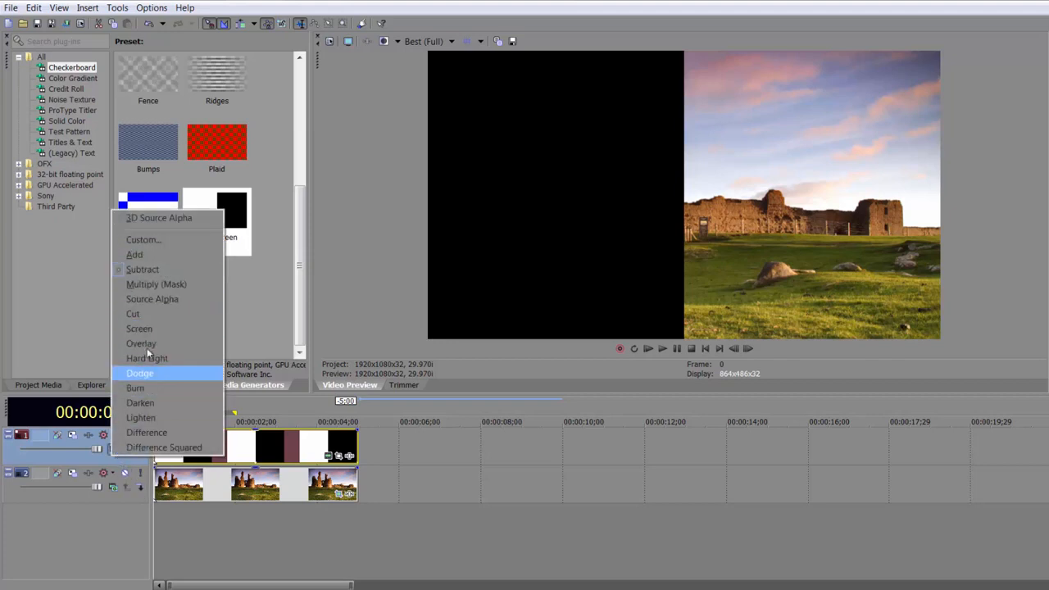
pyautogui.click(150, 287)
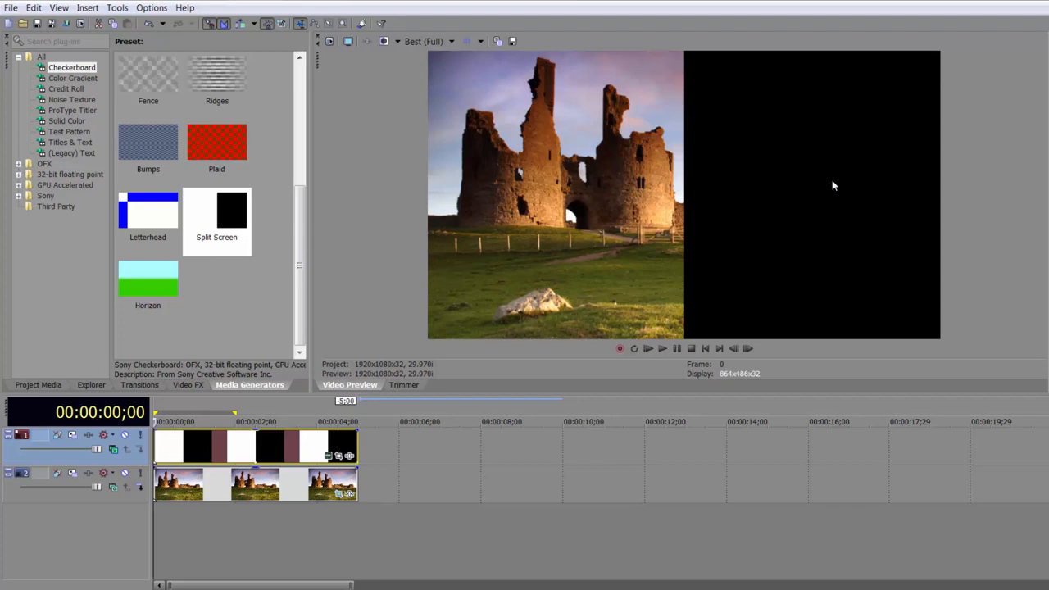
pyautogui.click(114, 449)
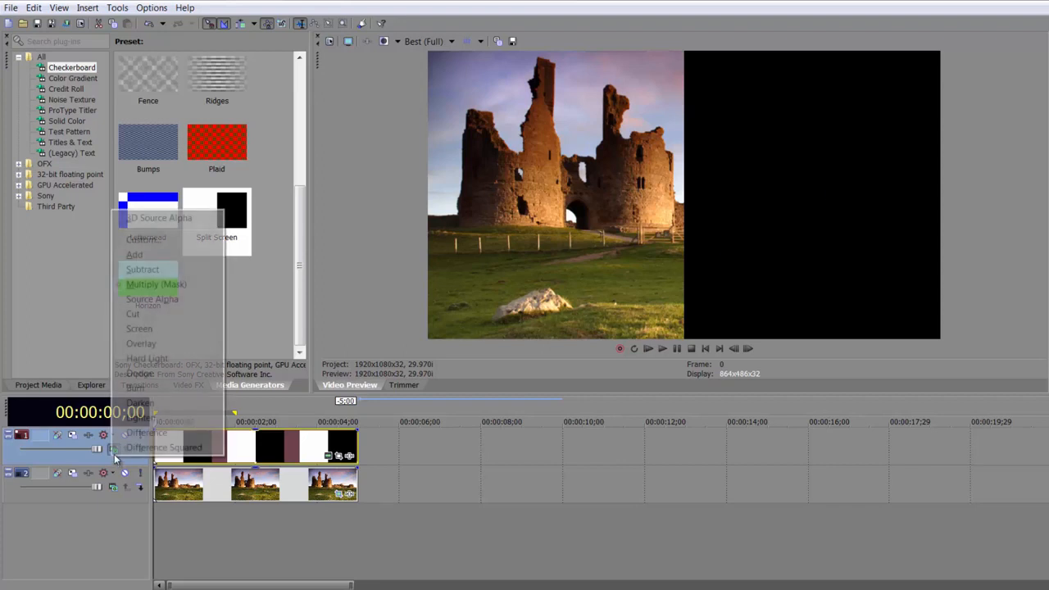
pyautogui.click(151, 320)
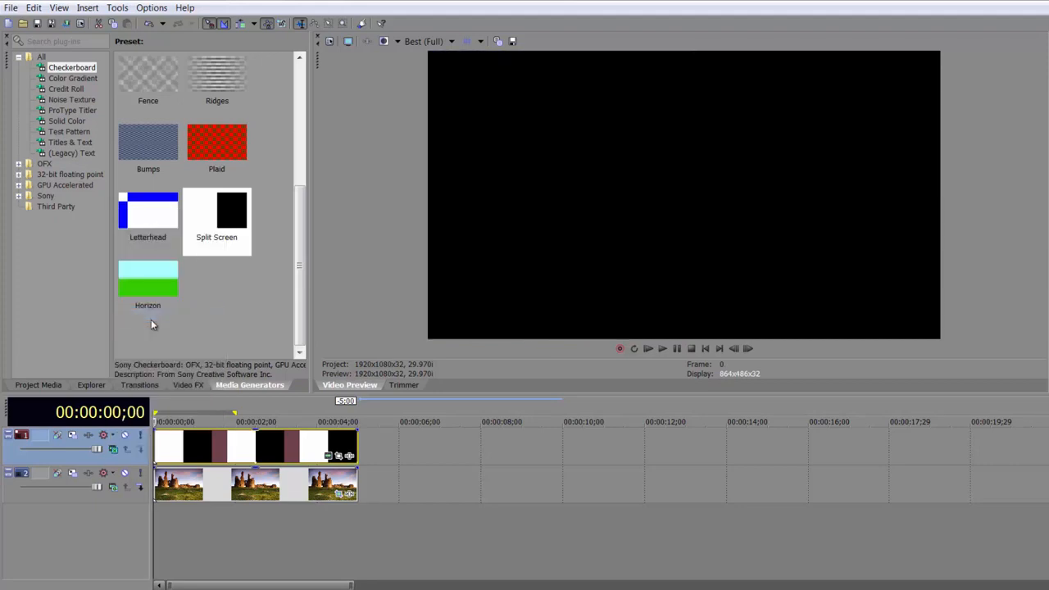
# - Try the Difference and Difference Squared compositing modes on the upper split-screen track
pyautogui.click(113, 450)
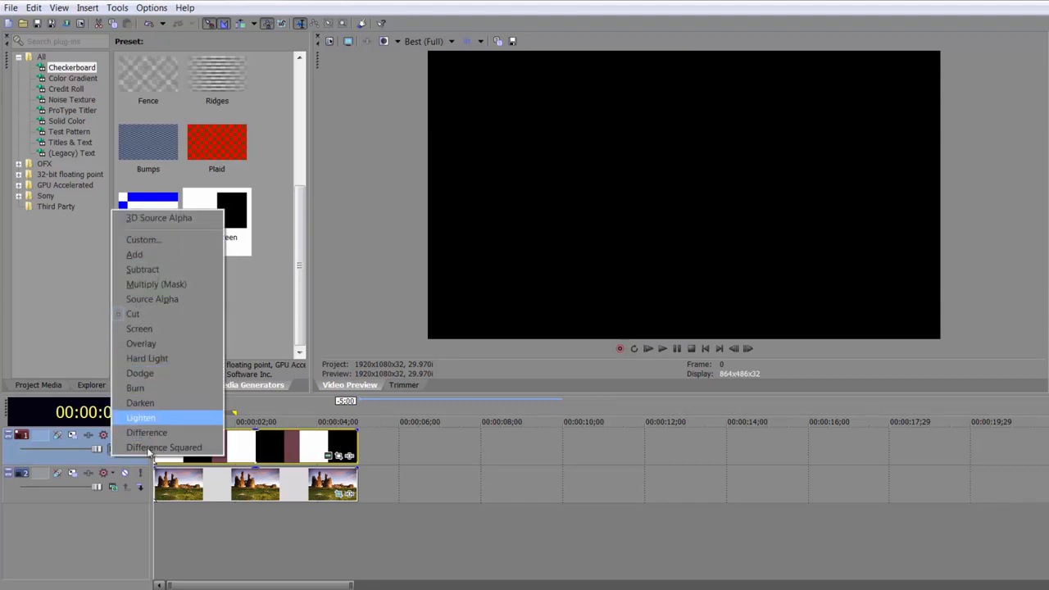
pyautogui.click(156, 448)
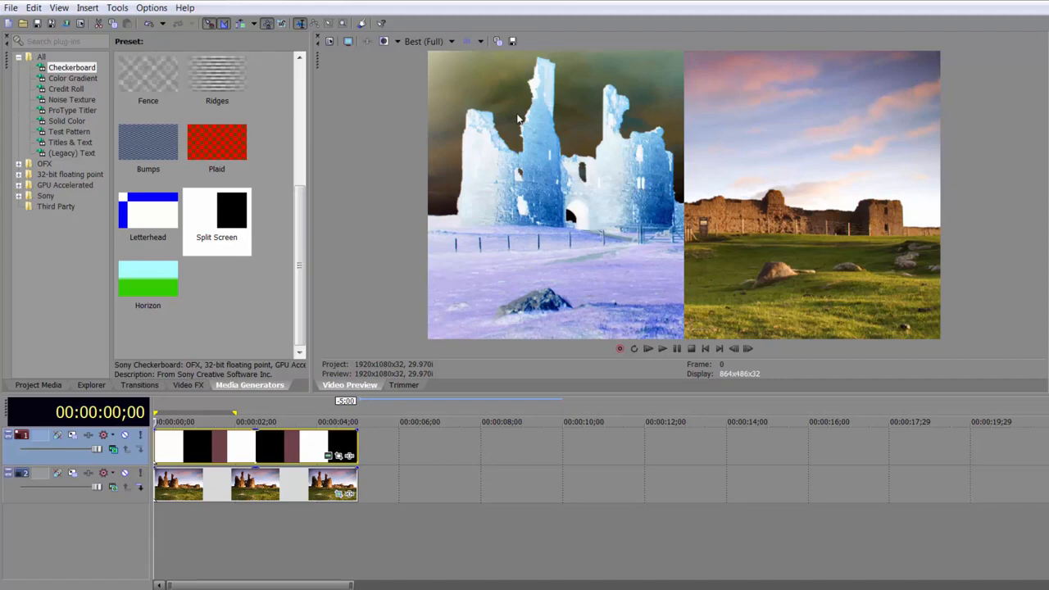
pyautogui.click(112, 453)
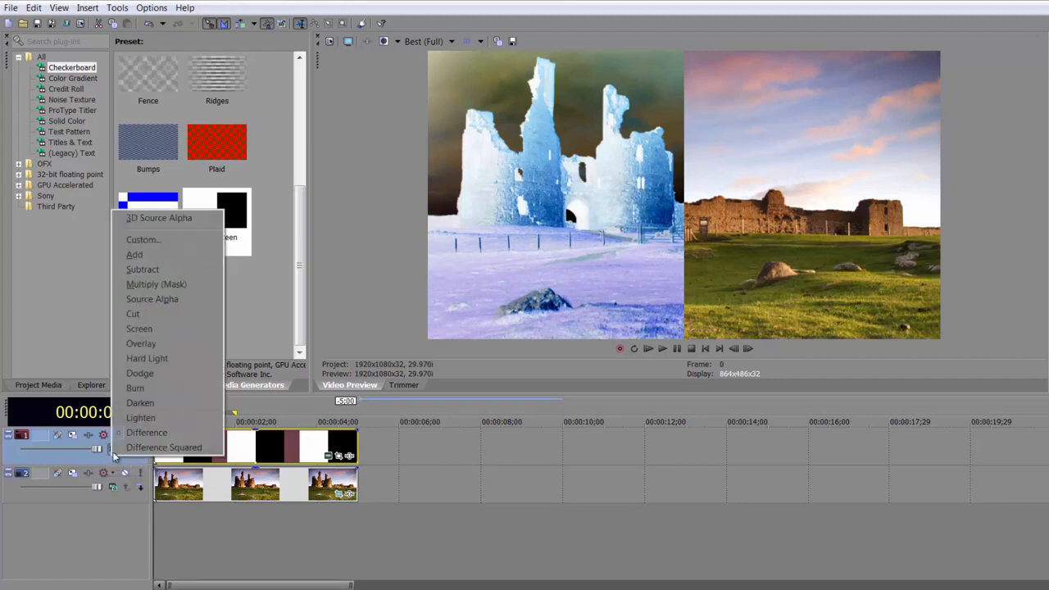
pyautogui.click(164, 448)
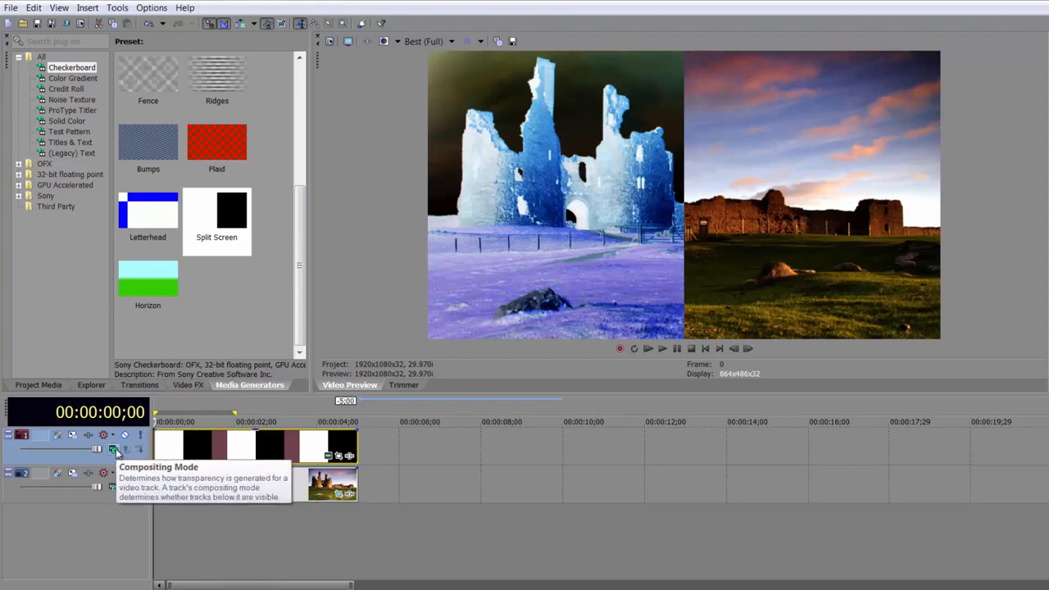
# - Try the Overlay and Screen compositing modes on the upper split-screen track
pyautogui.click(114, 451)
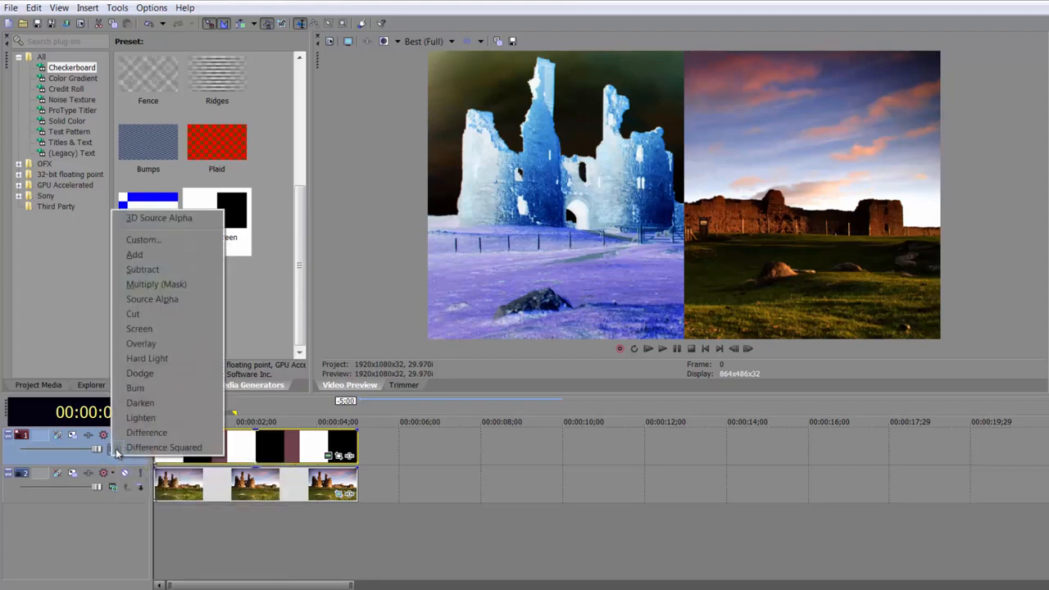
pyautogui.click(140, 344)
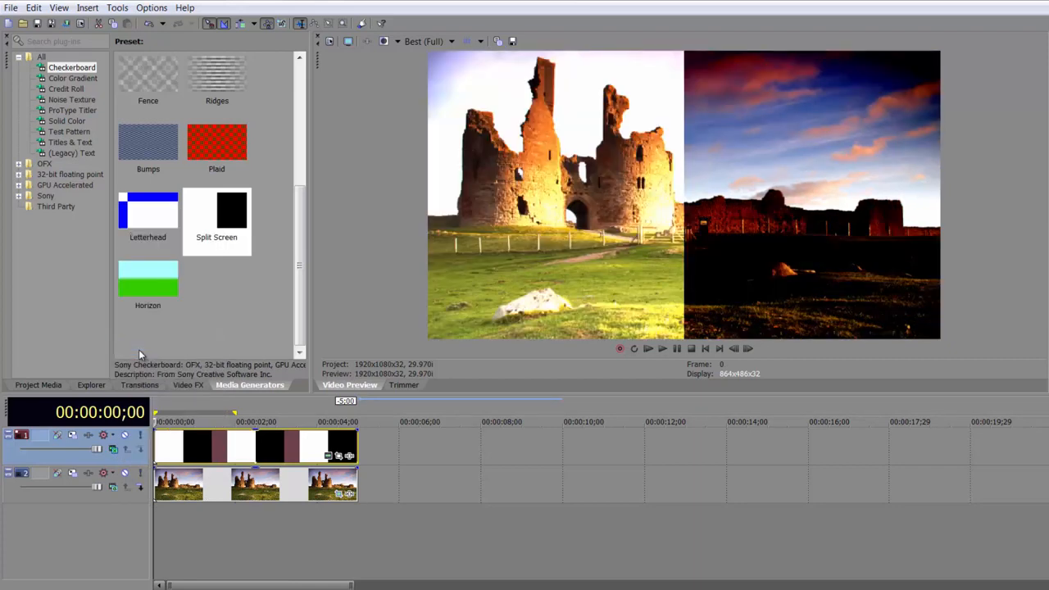
pyautogui.click(113, 452)
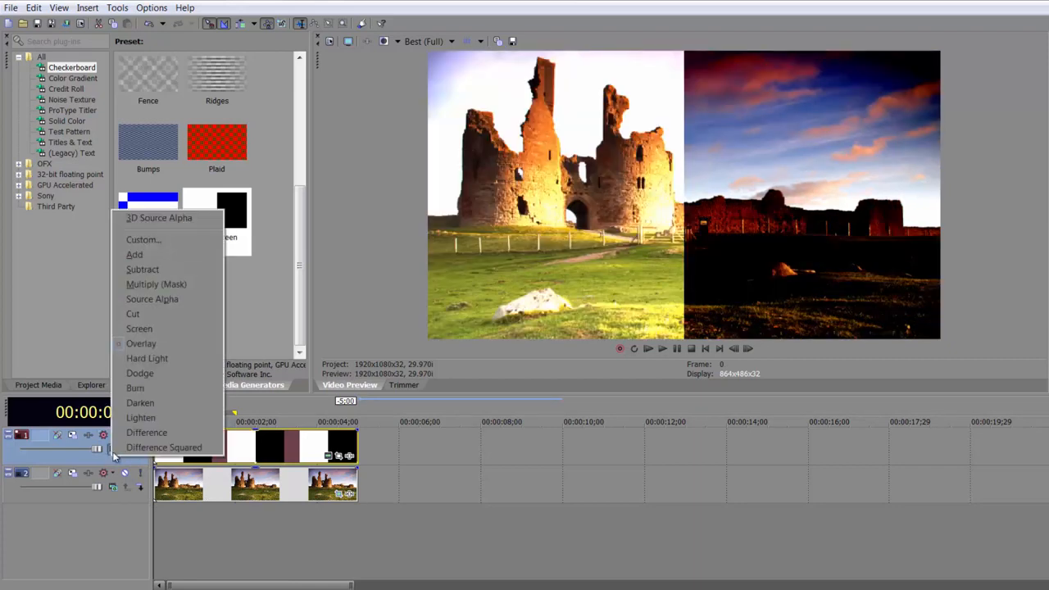
pyautogui.click(169, 331)
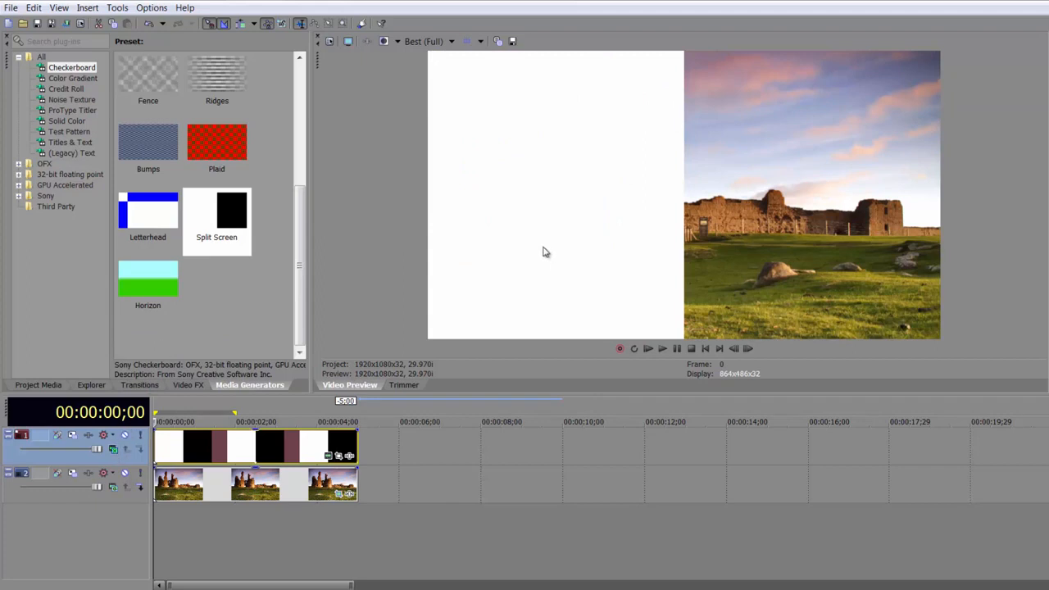
# - Set the compositing mode of the upper split-screen track to Hard Light
pyautogui.click(113, 451)
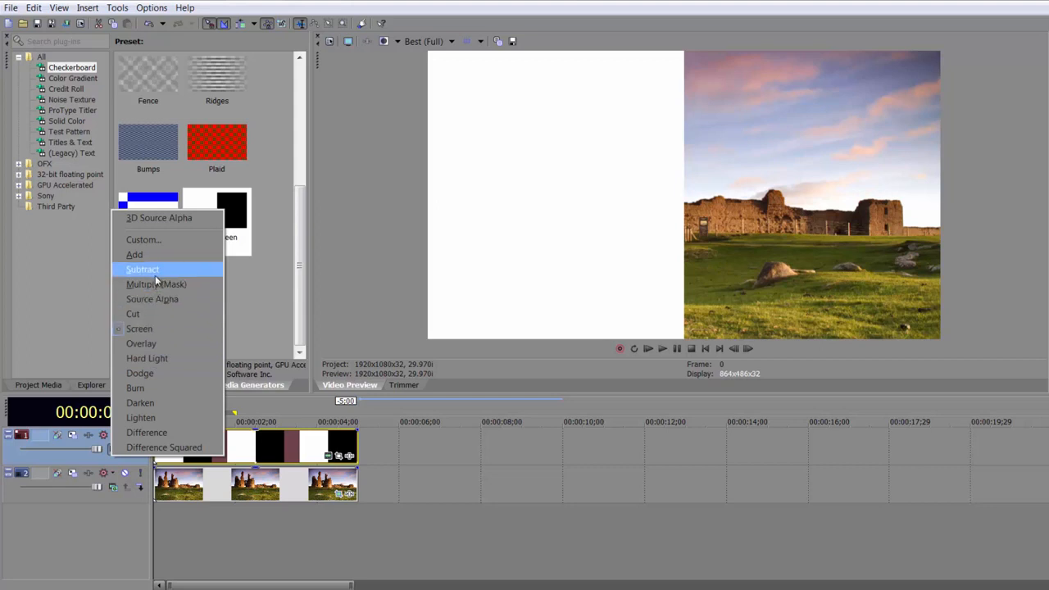
pyautogui.click(152, 358)
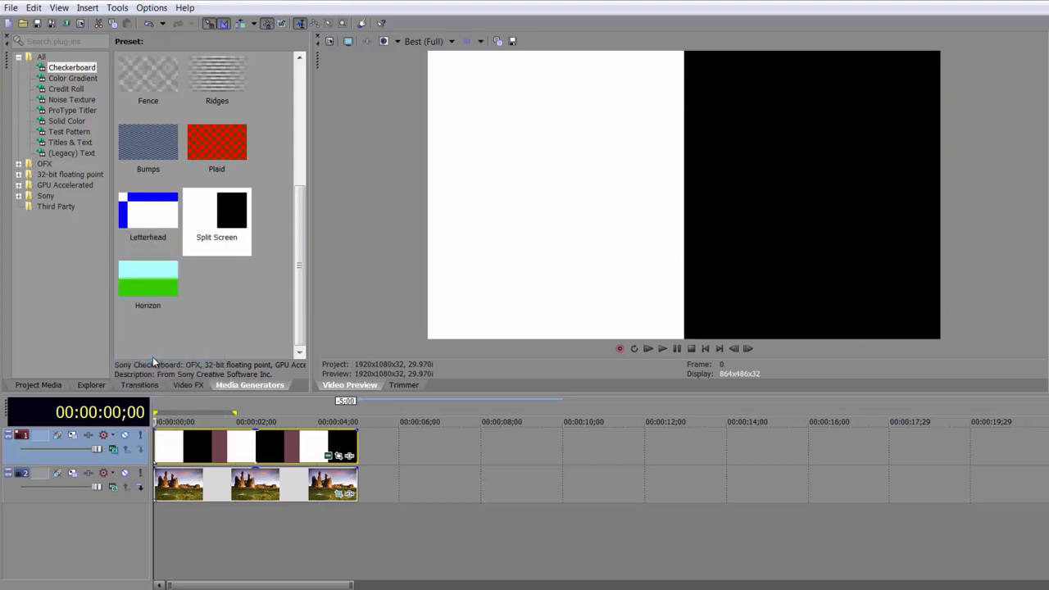
# - Try the Burn compositing mode on the upper track and place a Plaid checkerboard event at its start
pyautogui.click(117, 450)
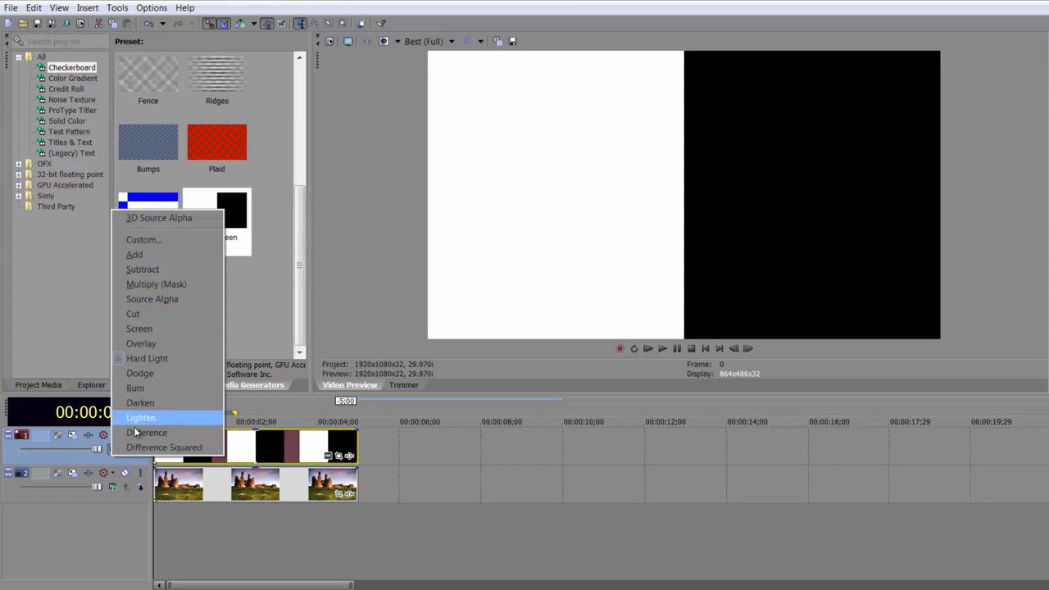
pyautogui.click(138, 388)
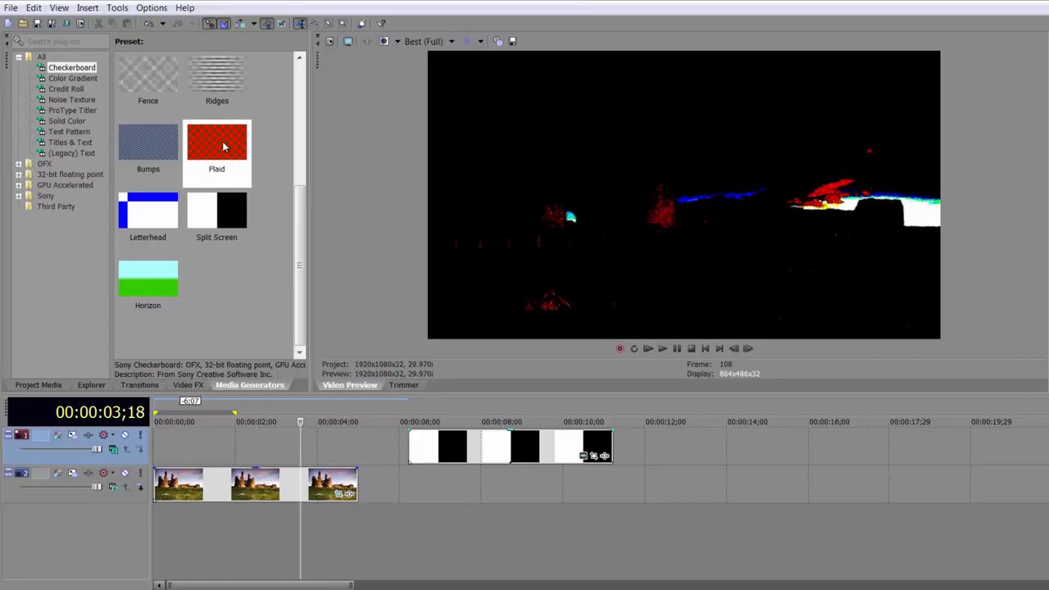
pyautogui.moveTo(161, 456); pyautogui.dragTo(161, 456)
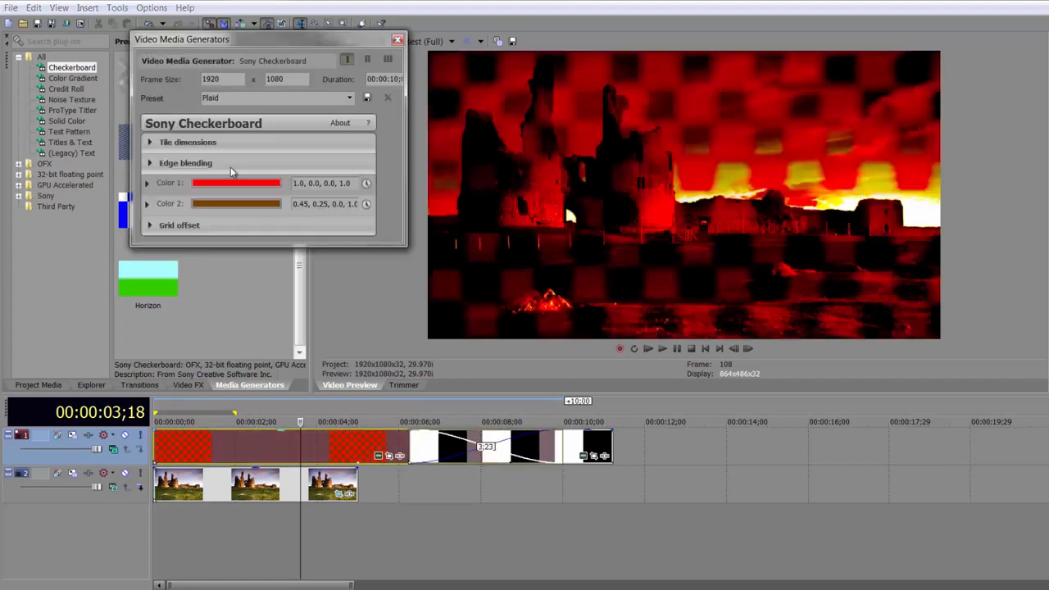
pyautogui.click(398, 39)
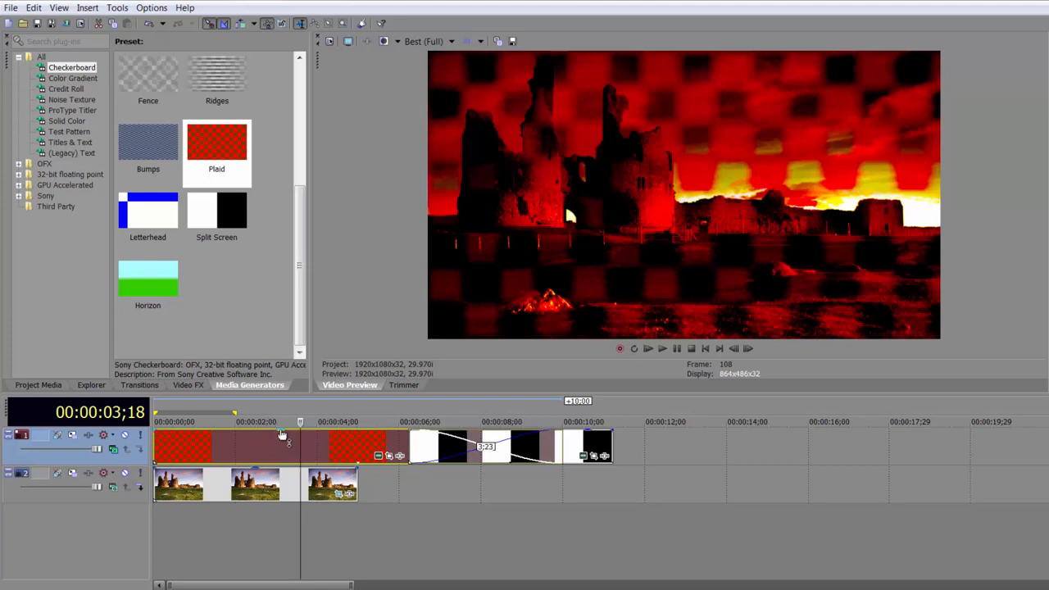
# - Delete the plaid and split-screen events from the upper track and set its compositing mode to Source Alpha
pyautogui.moveTo(282, 437)
pyautogui.mouseDown()
pyautogui.moveTo(287, 469)
pyautogui.moveTo(284, 424)
pyautogui.moveTo(286, 461)
pyautogui.moveTo(284, 432)
pyautogui.mouseUp()
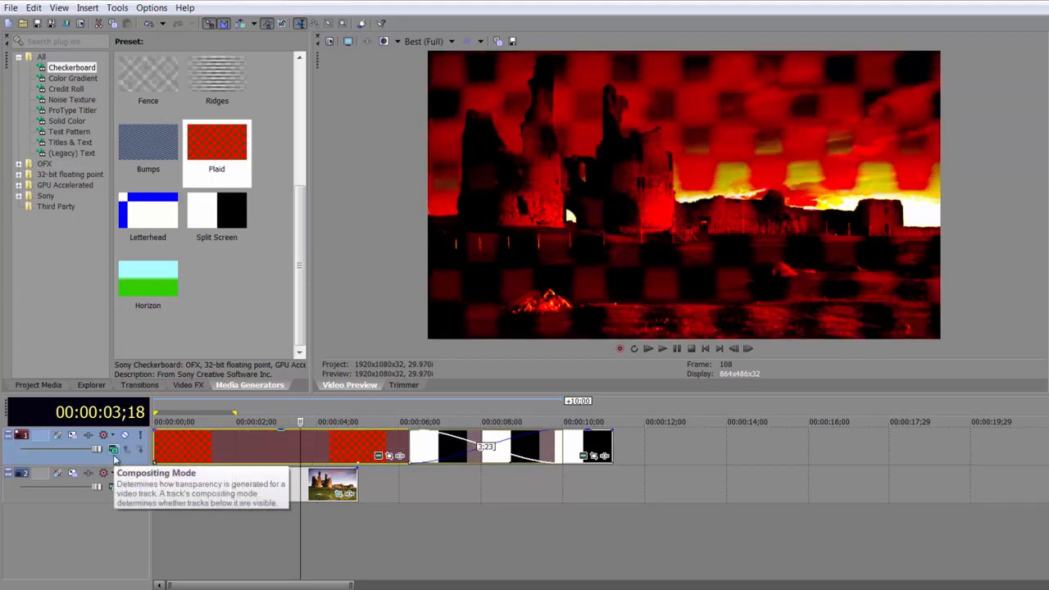
pyautogui.moveTo(632, 442); pyautogui.dragTo(689, 445)
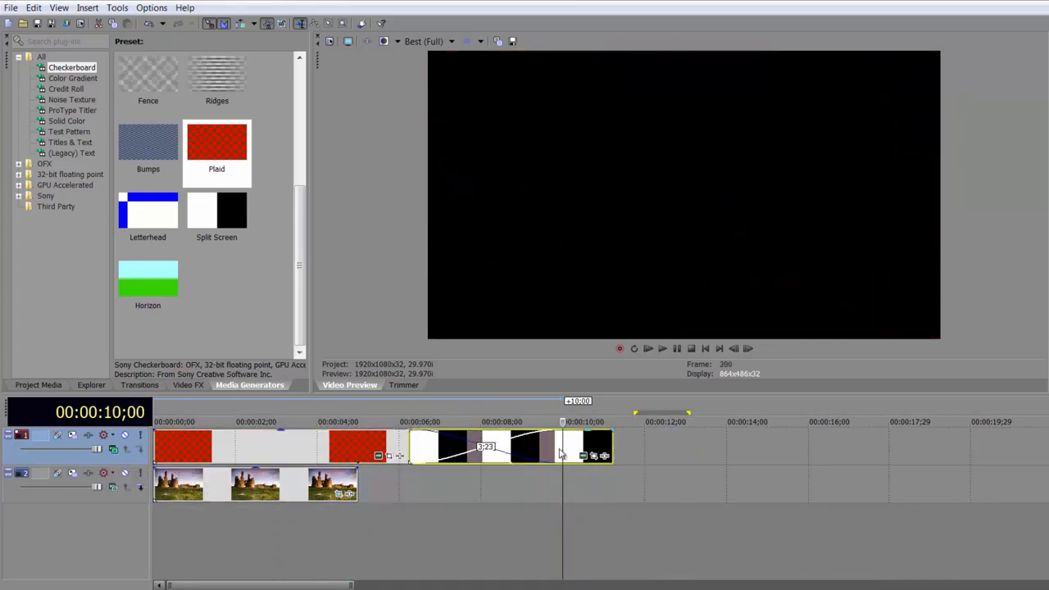
pyautogui.click(330, 443)
pyautogui.press('Delete')
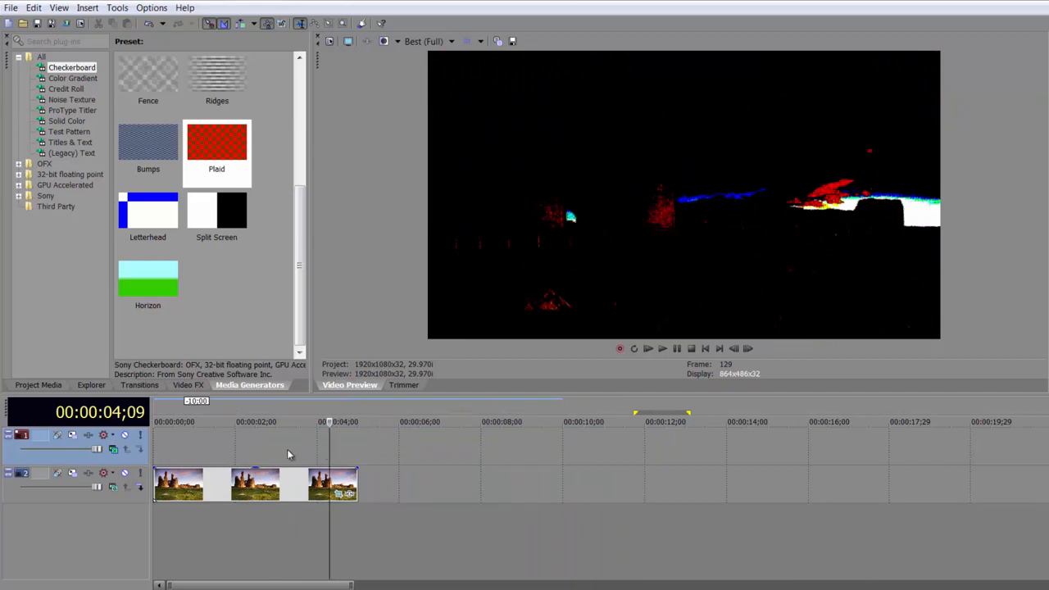
pyautogui.click(114, 450)
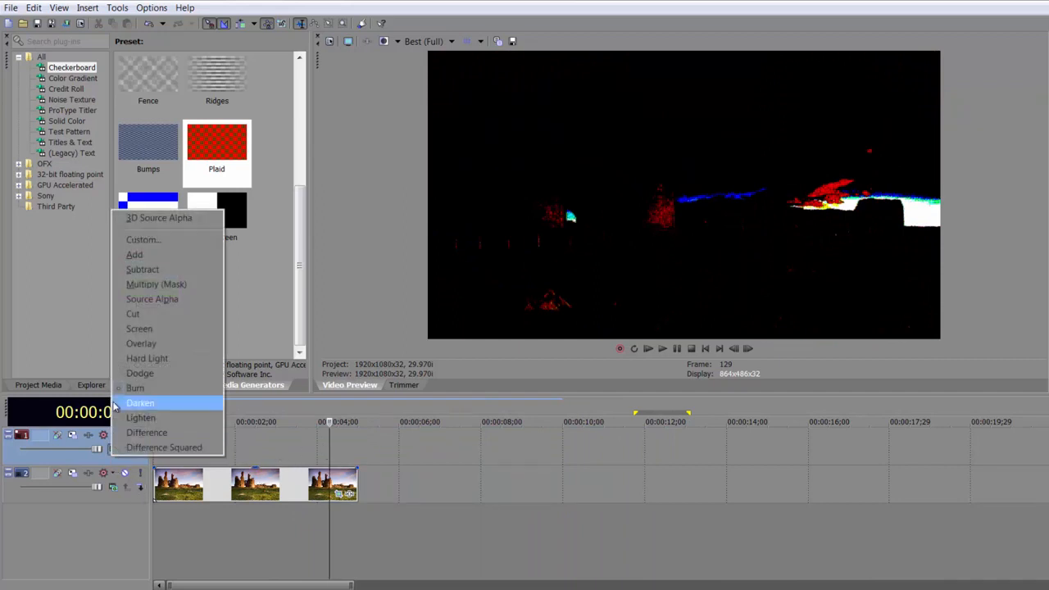
pyautogui.click(144, 299)
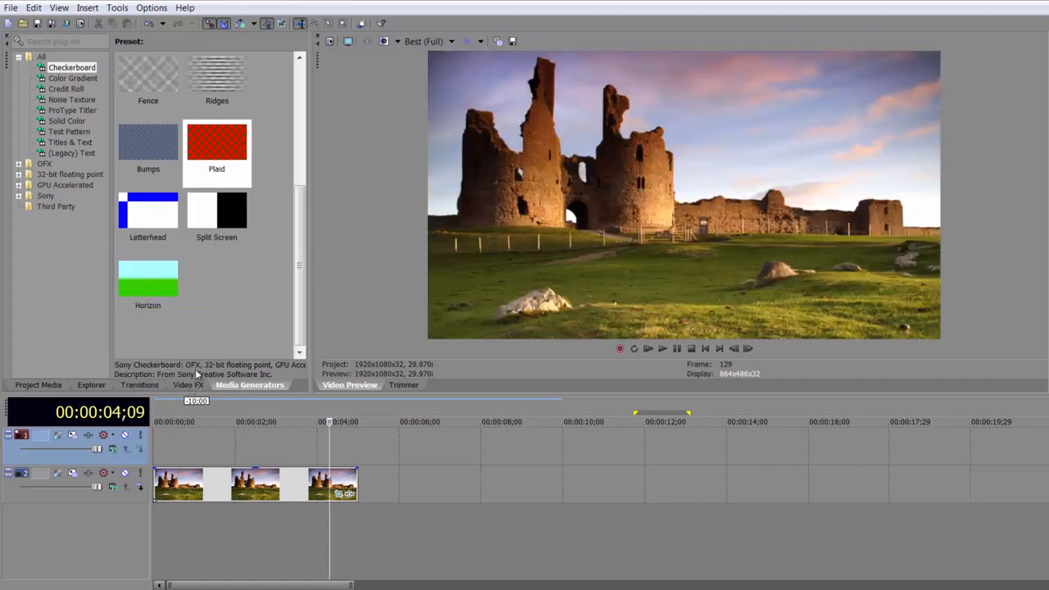
# - Add a default Titles & Text event at the start of the upper track, above the castle picture
pyautogui.click(62, 143)
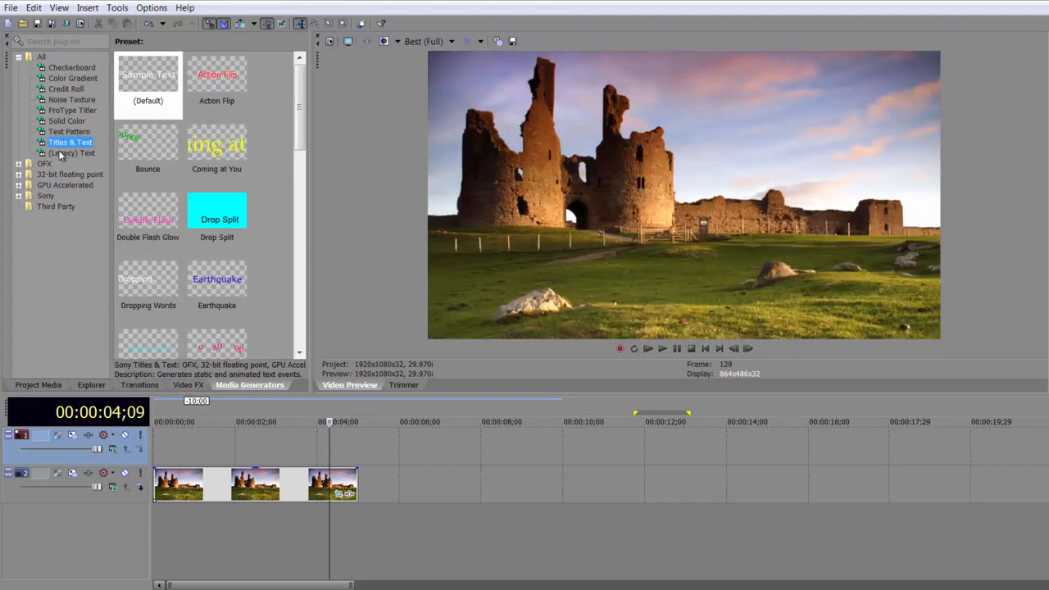
pyautogui.moveTo(156, 91); pyautogui.dragTo(157, 443)
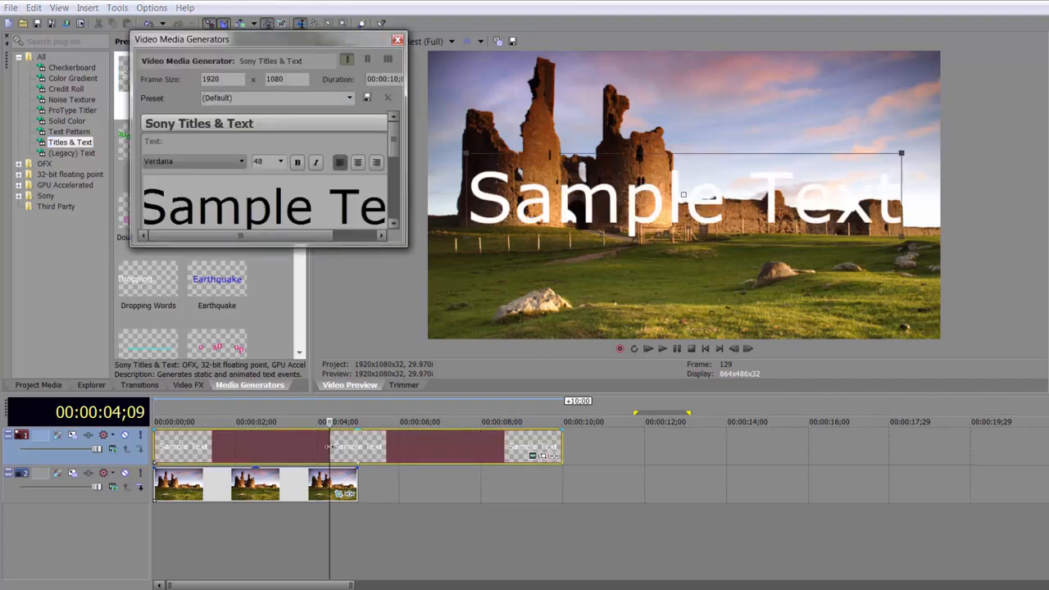
pyautogui.click(248, 447)
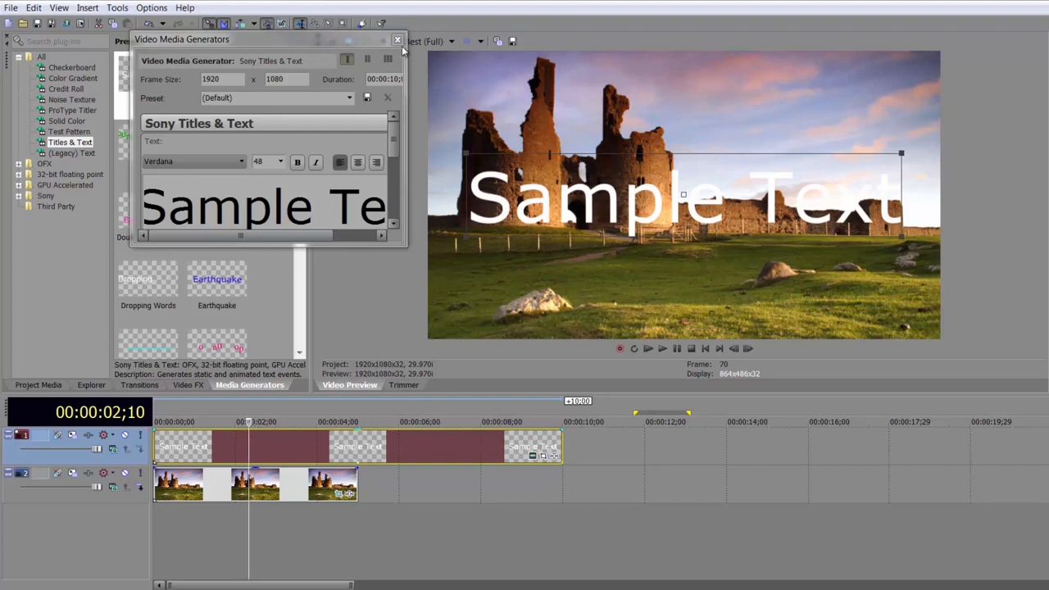
pyautogui.click(397, 40)
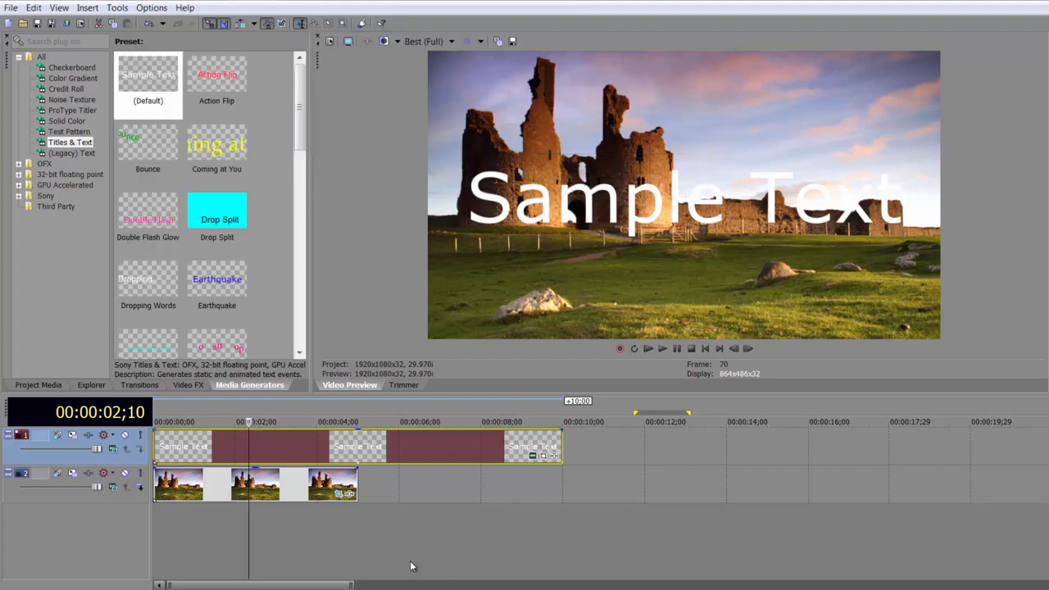
# - Lower the sample title in the frame so it lies across the castle's base and the grass
pyautogui.click(533, 456)
pyautogui.moveTo(237, 243); pyautogui.dragTo(233, 501)
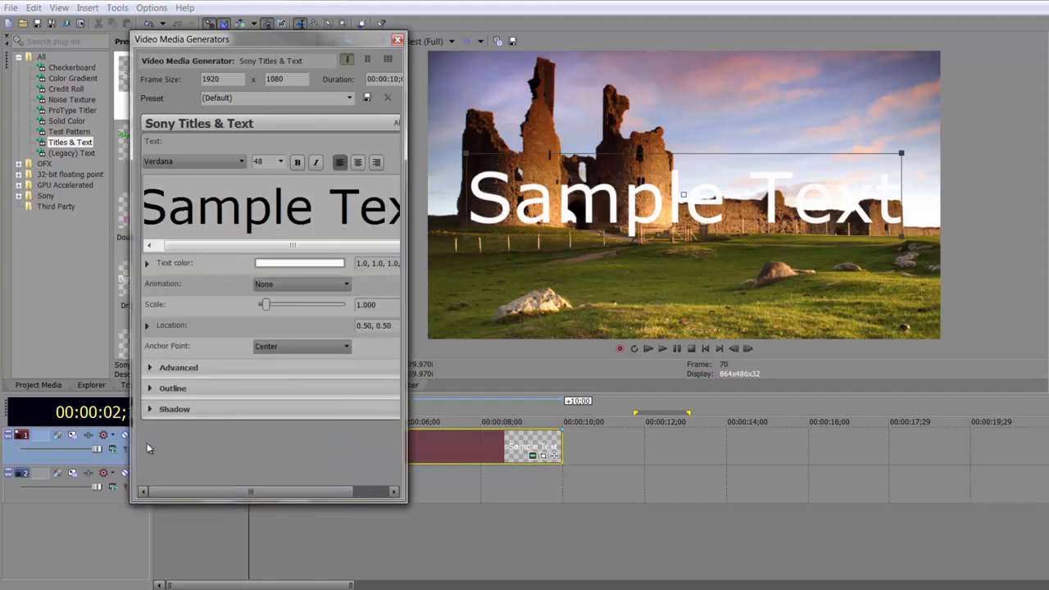
pyautogui.click(149, 326)
pyautogui.moveTo(323, 372)
pyautogui.mouseDown()
pyautogui.moveTo(320, 390)
pyautogui.moveTo(322, 380)
pyautogui.mouseUp()
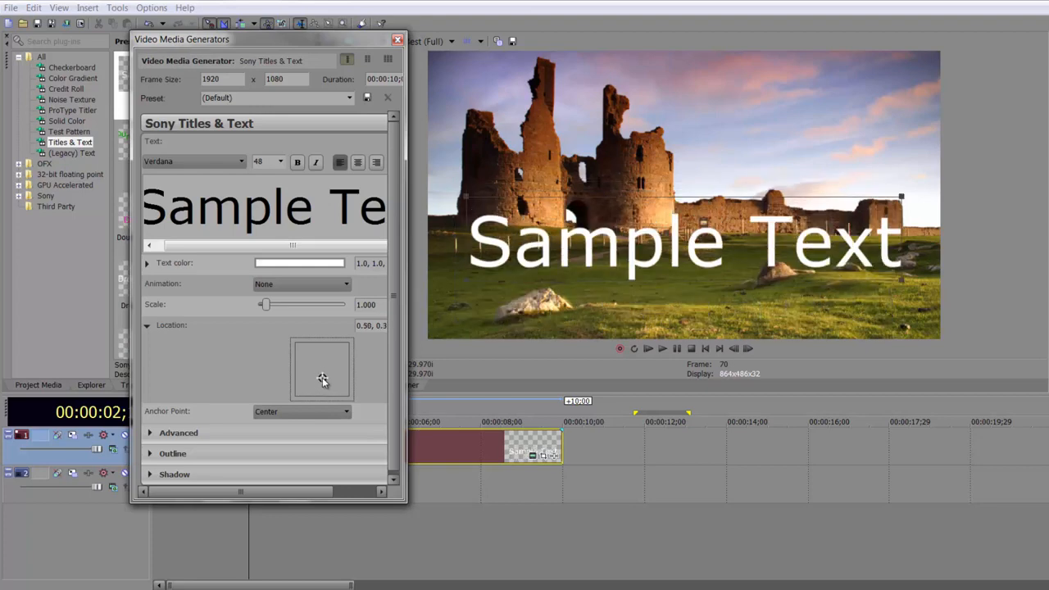
pyautogui.click(396, 39)
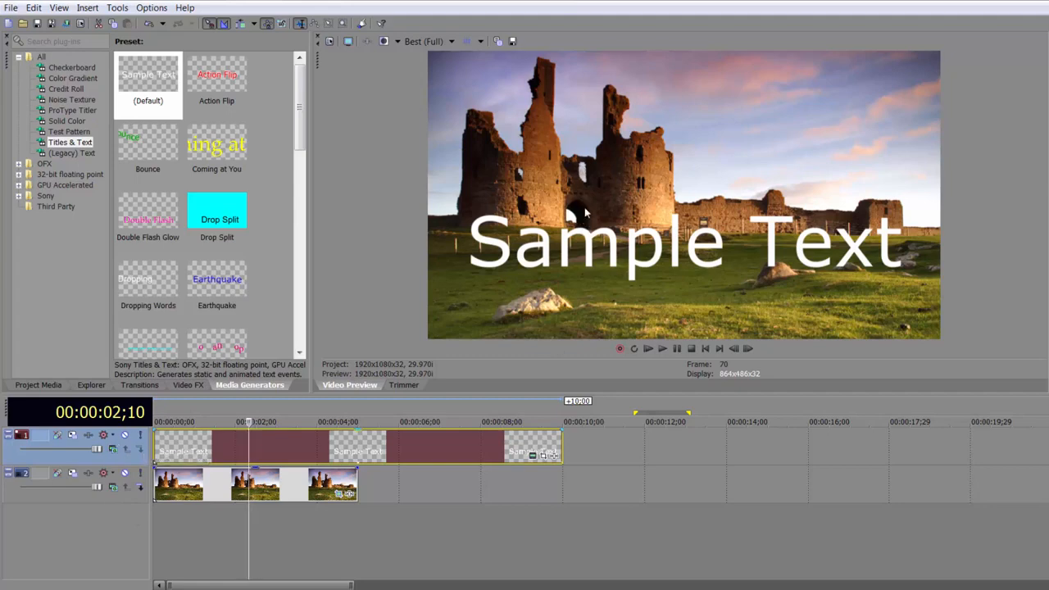
# - Try the Multiply (Mask) compositing mode on the title track and return it to Source Alpha
pyautogui.click(114, 455)
pyautogui.click(114, 455)
pyautogui.click(113, 453)
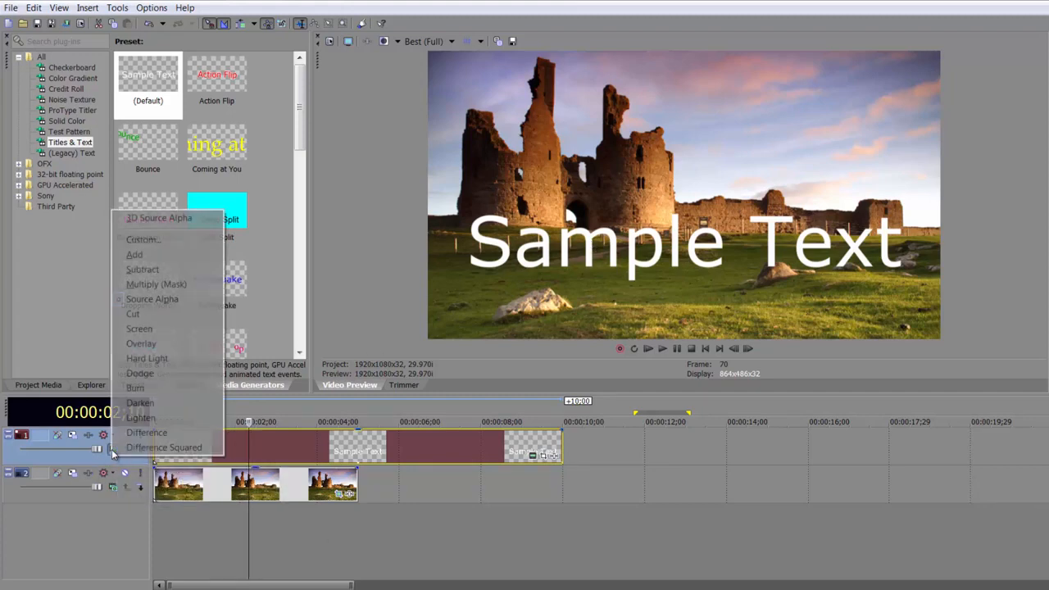
pyautogui.click(165, 287)
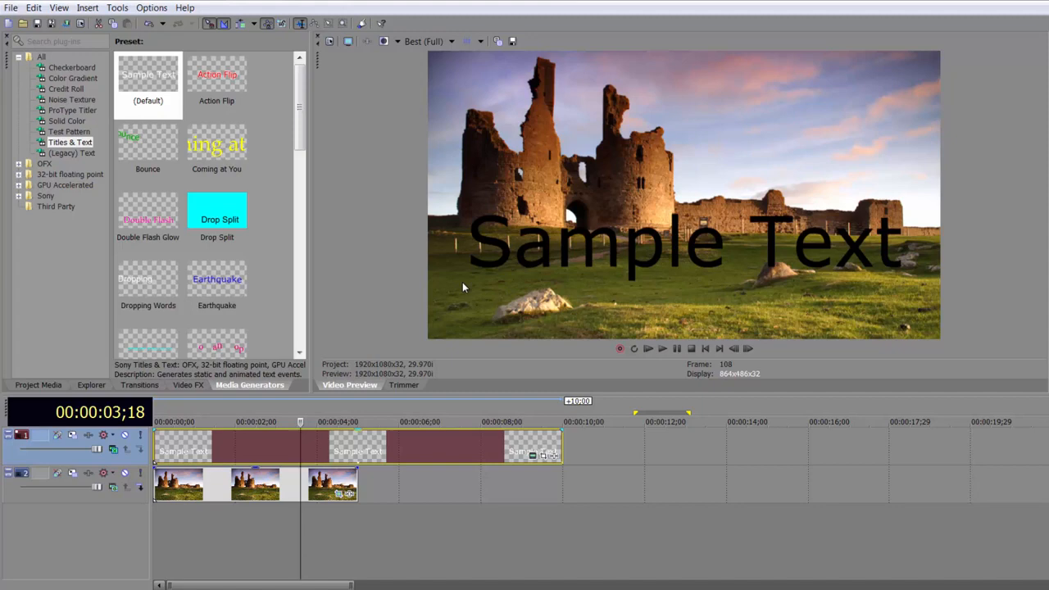
pyautogui.click(114, 448)
pyautogui.click(130, 301)
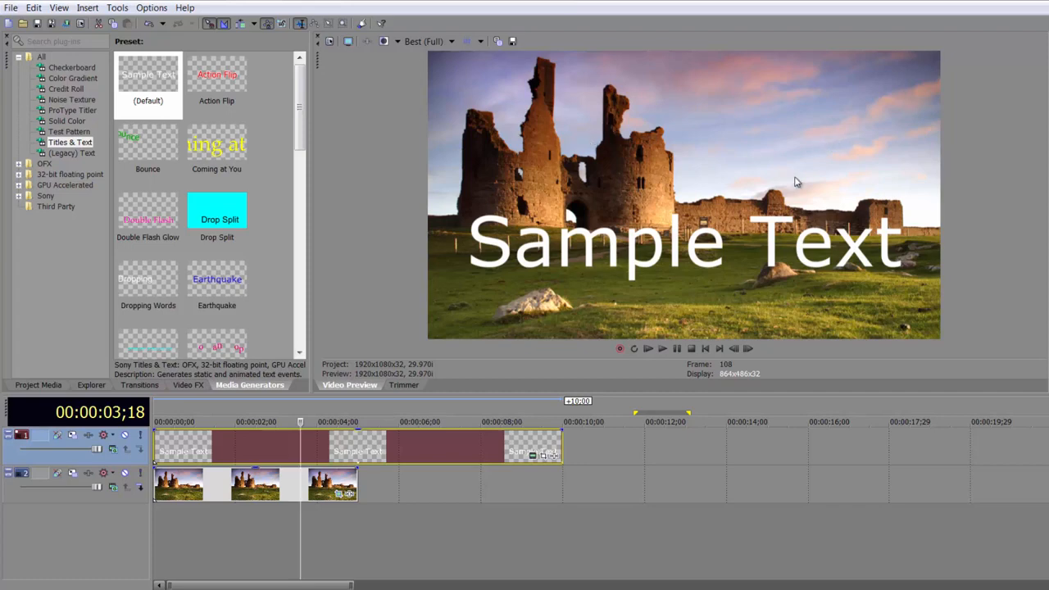
# - Try the Cut compositing mode on the title track and settle on Multiply (Mask)
pyautogui.click(115, 450)
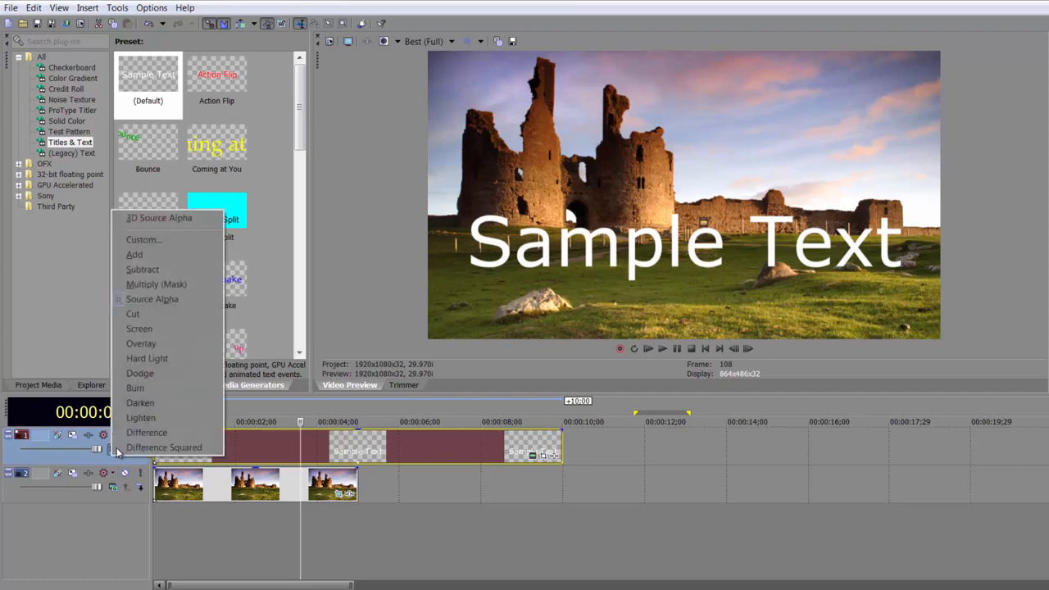
pyautogui.click(138, 317)
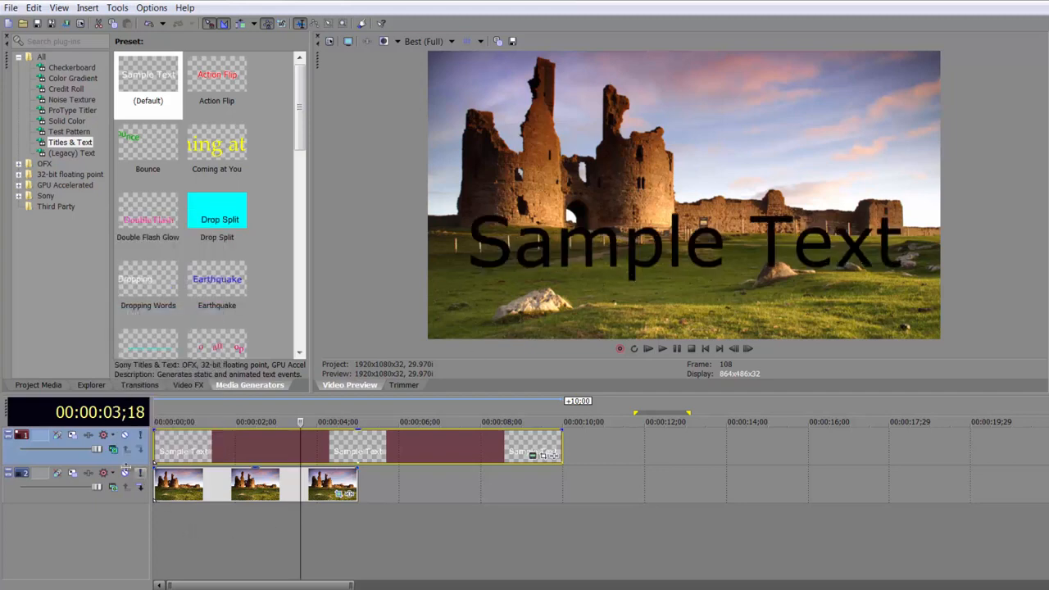
pyautogui.click(115, 451)
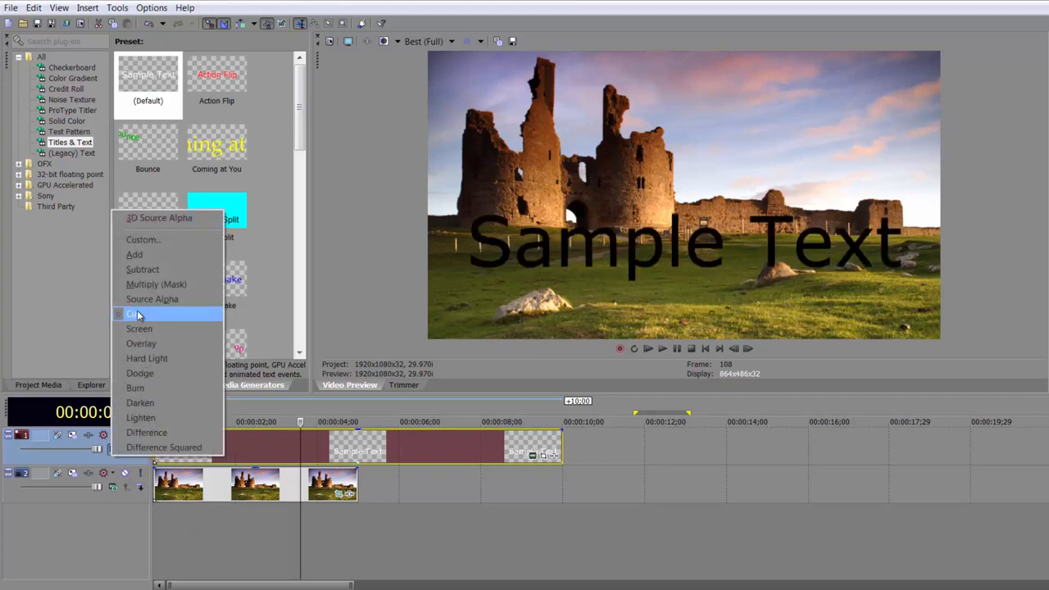
pyautogui.click(148, 284)
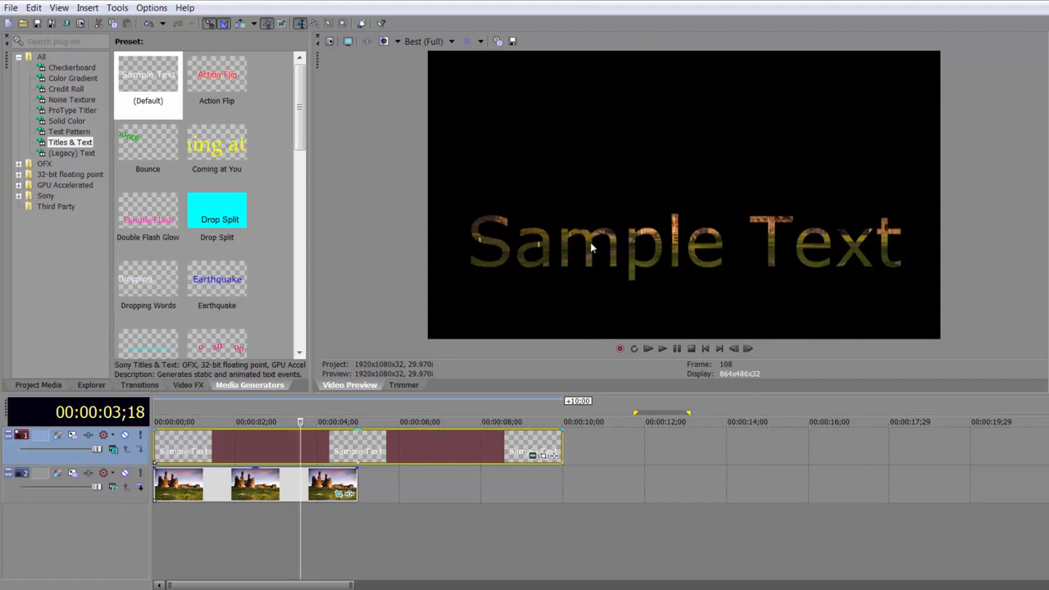
# - Try pink (1.0, 0.57, 0.96), orange (1.0, 0.59, 0.35) and green (0.21, 0.59, 0.35) as the title's text color
pyautogui.click(531, 456)
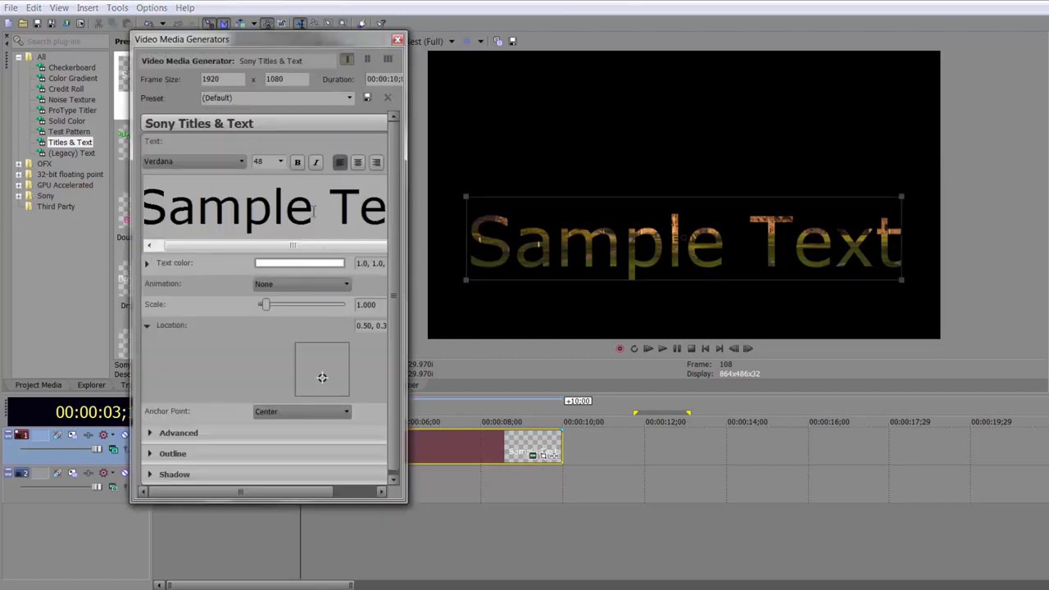
pyautogui.doubleClick(312, 209)
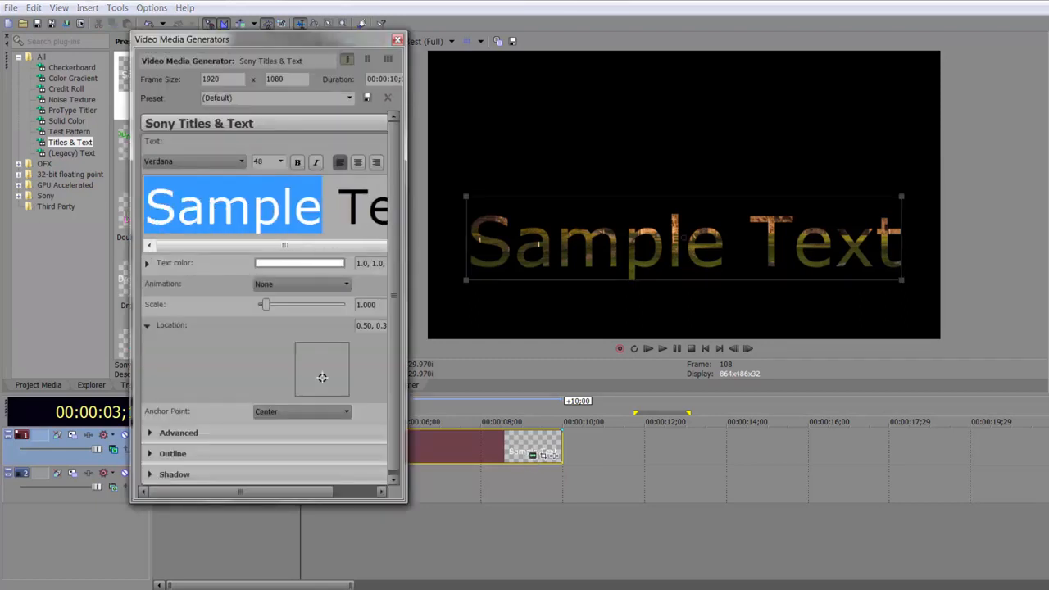
pyautogui.click(303, 264)
pyautogui.click(244, 295)
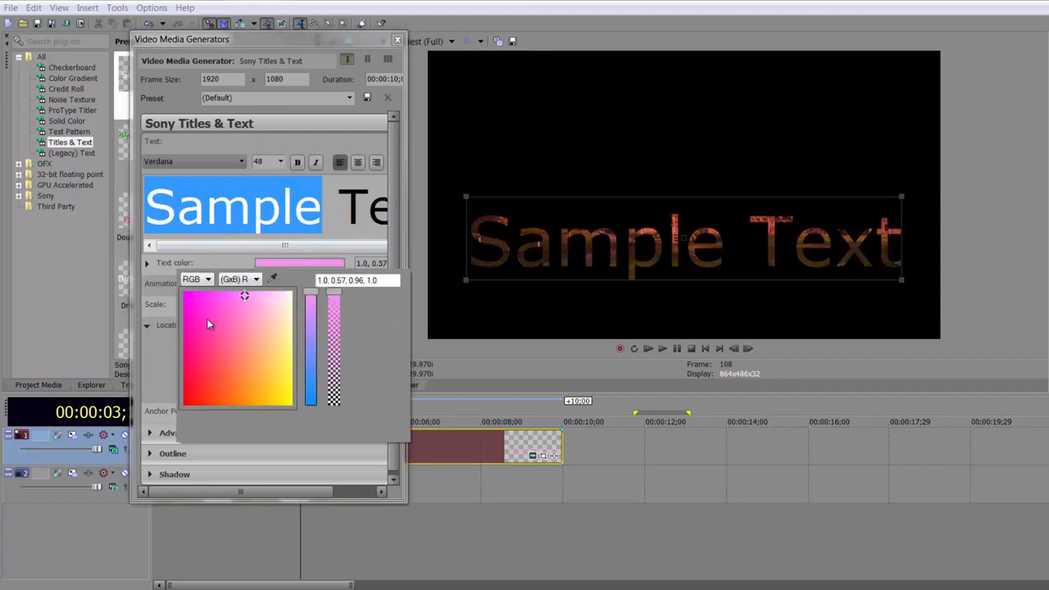
pyautogui.moveTo(222, 362)
pyautogui.mouseDown()
pyautogui.moveTo(205, 364)
pyautogui.moveTo(221, 362)
pyautogui.mouseUp()
pyautogui.moveTo(256, 328); pyautogui.dragTo(247, 366)
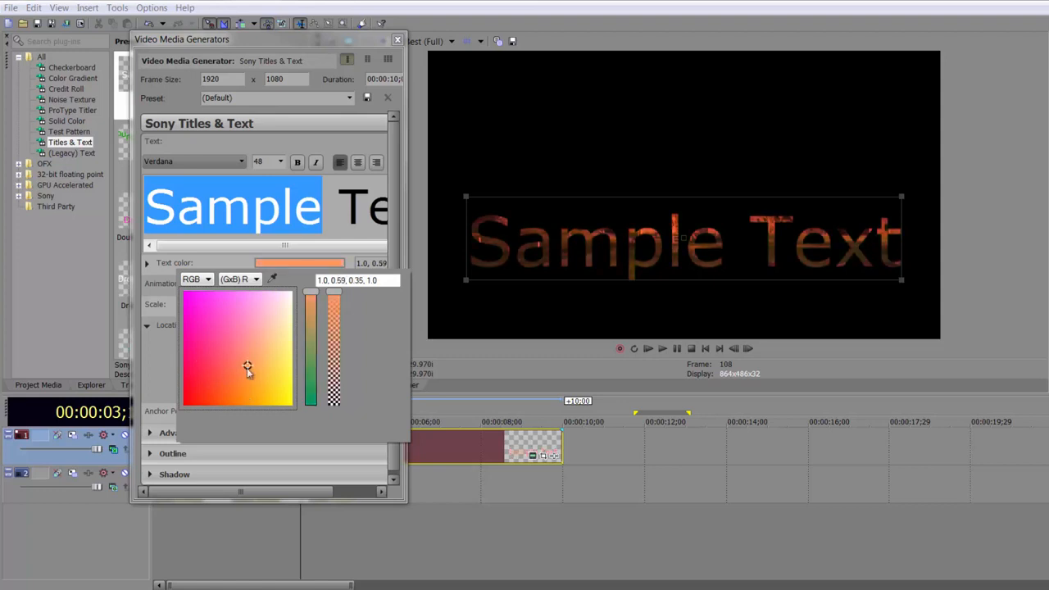
pyautogui.moveTo(311, 305); pyautogui.dragTo(310, 378)
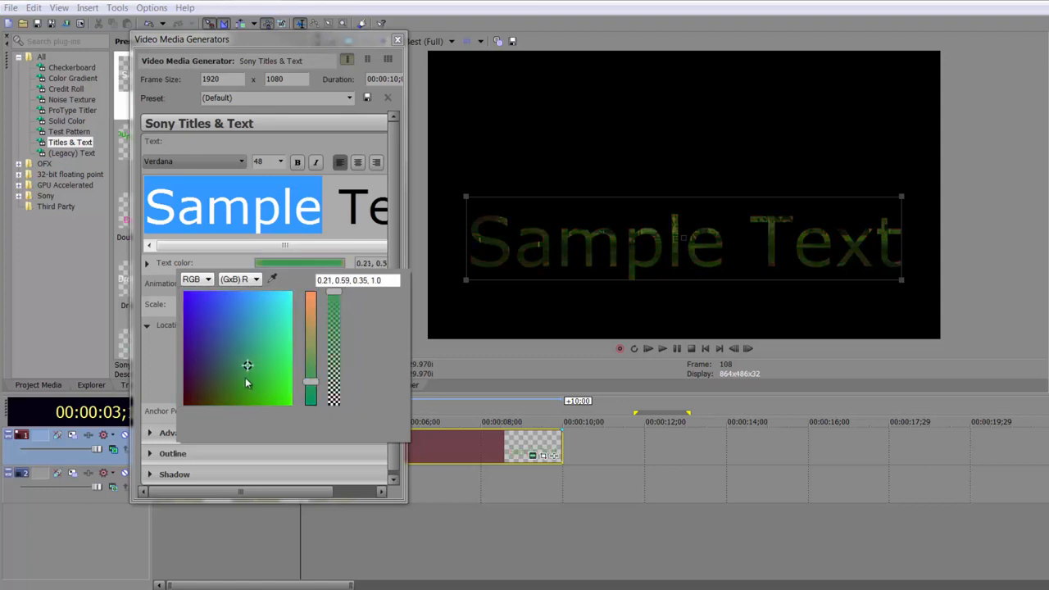
# - Try dark red shades such as 0.21, 0.0, 0.0 and 0.58, 0.0, 0.0 on the title text and reset it to white
pyautogui.moveTo(247, 369); pyautogui.dragTo(184, 404)
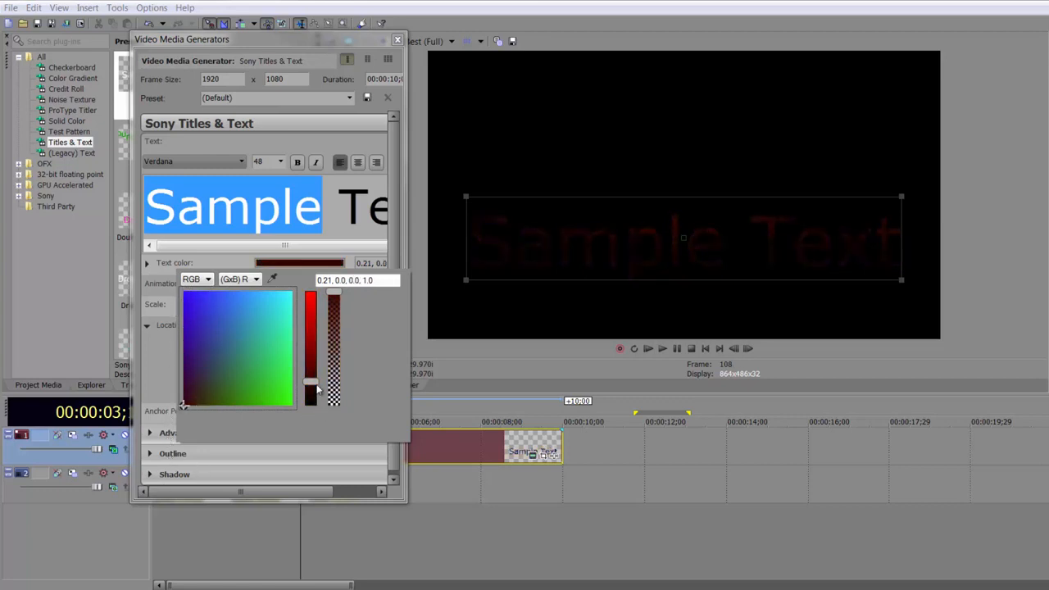
pyautogui.moveTo(317, 390); pyautogui.dragTo(310, 346)
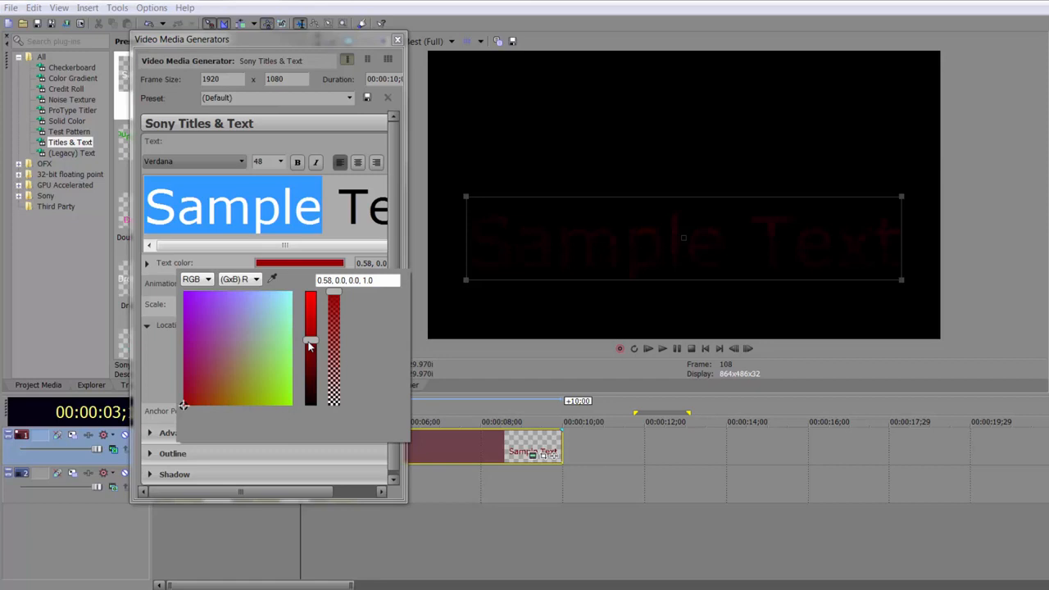
pyautogui.moveTo(308, 342); pyautogui.dragTo(310, 291)
pyautogui.moveTo(198, 331); pyautogui.dragTo(352, 239)
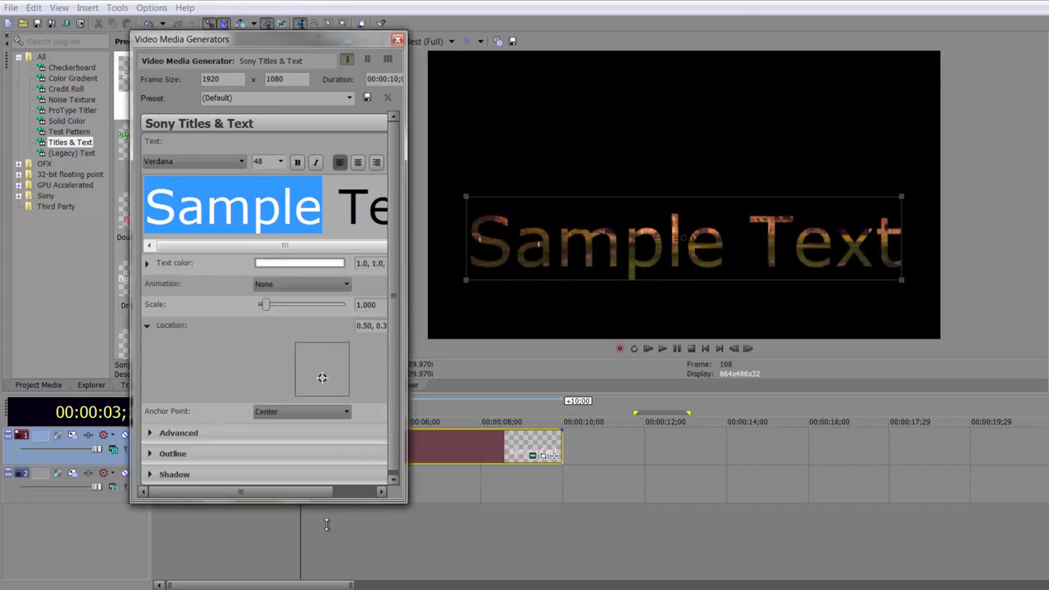
pyautogui.click(398, 40)
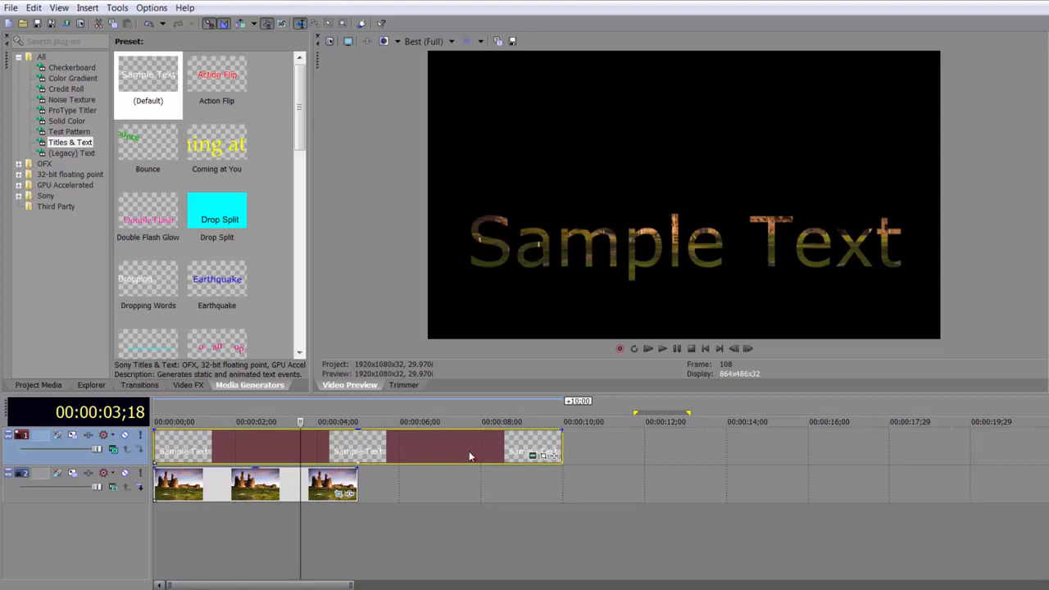
# - Add the picture Photo159.jpg from the Pics folder on a new track below the castle picture, starting at the timeline's beginning
pyautogui.click(91, 384)
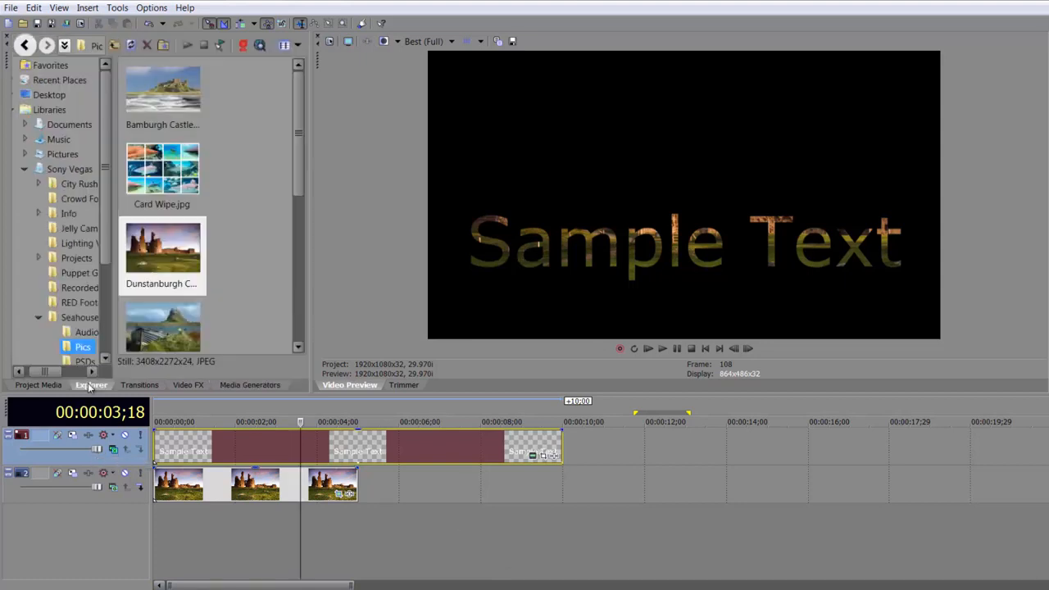
pyautogui.moveTo(298, 158); pyautogui.dragTo(292, 288)
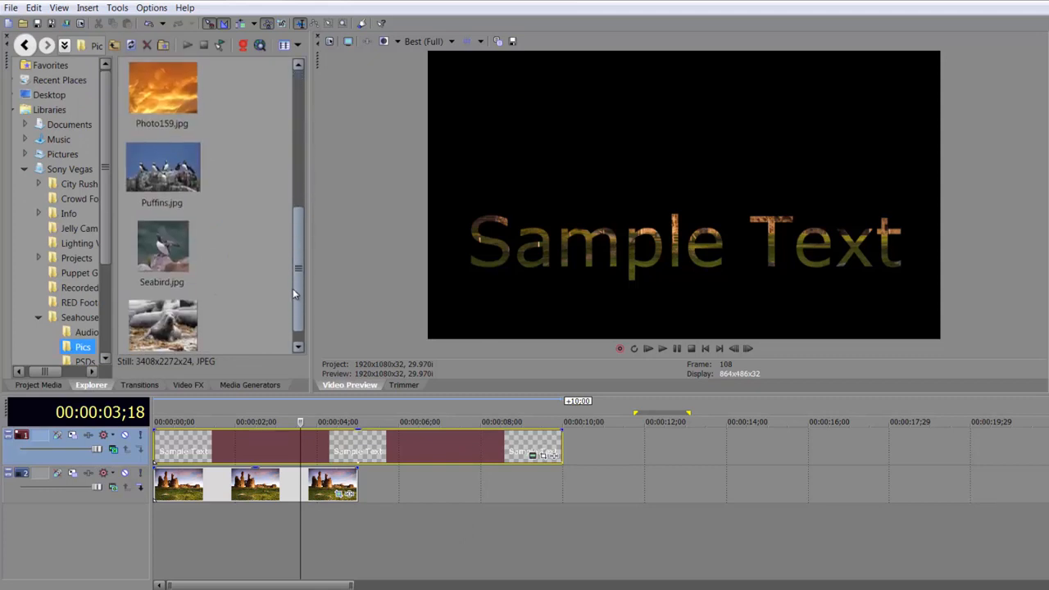
pyautogui.moveTo(160, 93); pyautogui.dragTo(145, 533)
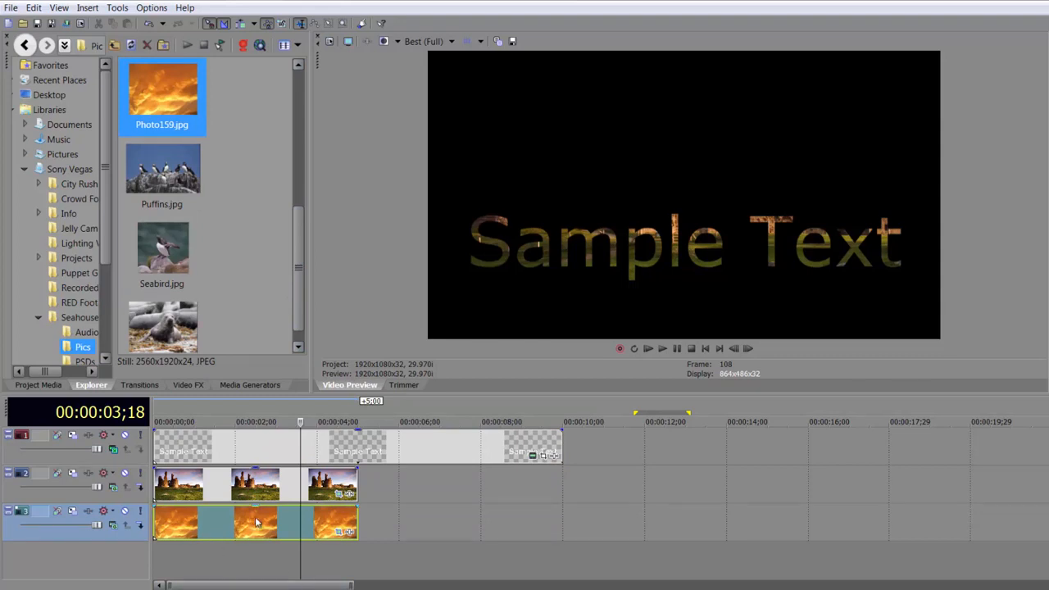
# - Make the castle picture's track a compositing child of the title track, toggling the parent-child relationship off and on to compare
pyautogui.moveTo(256, 522)
pyautogui.mouseDown()
pyautogui.moveTo(253, 421)
pyautogui.moveTo(248, 526)
pyautogui.mouseUp()
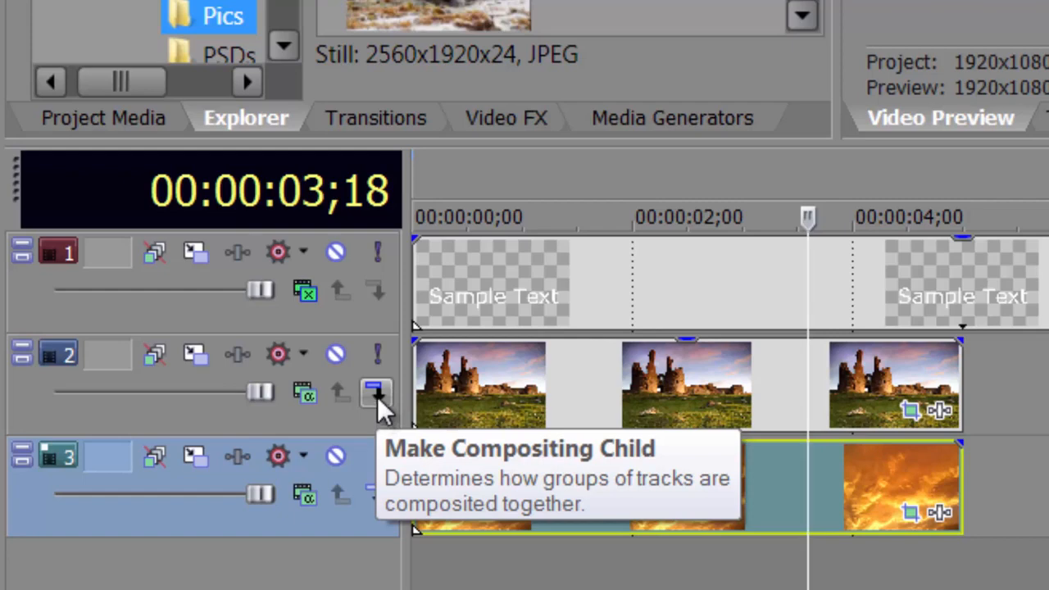
pyautogui.click(377, 395)
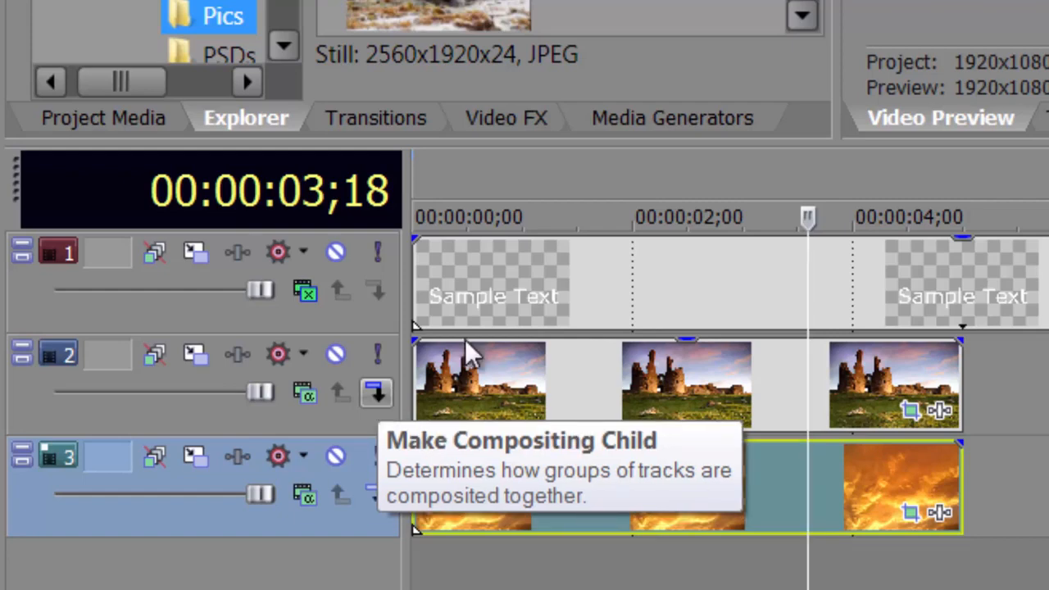
pyautogui.click(377, 396)
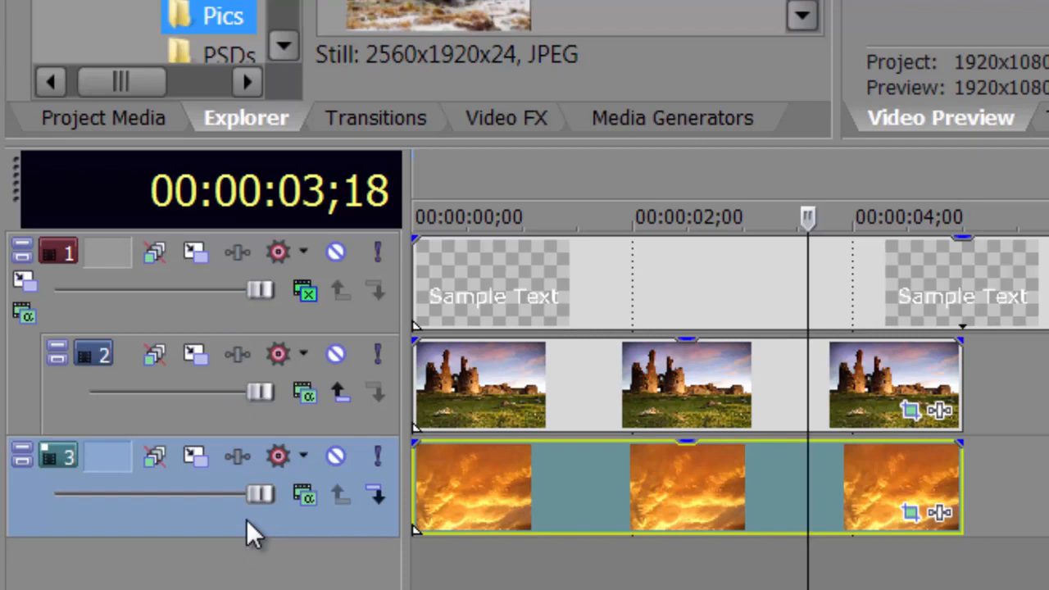
pyautogui.click(340, 394)
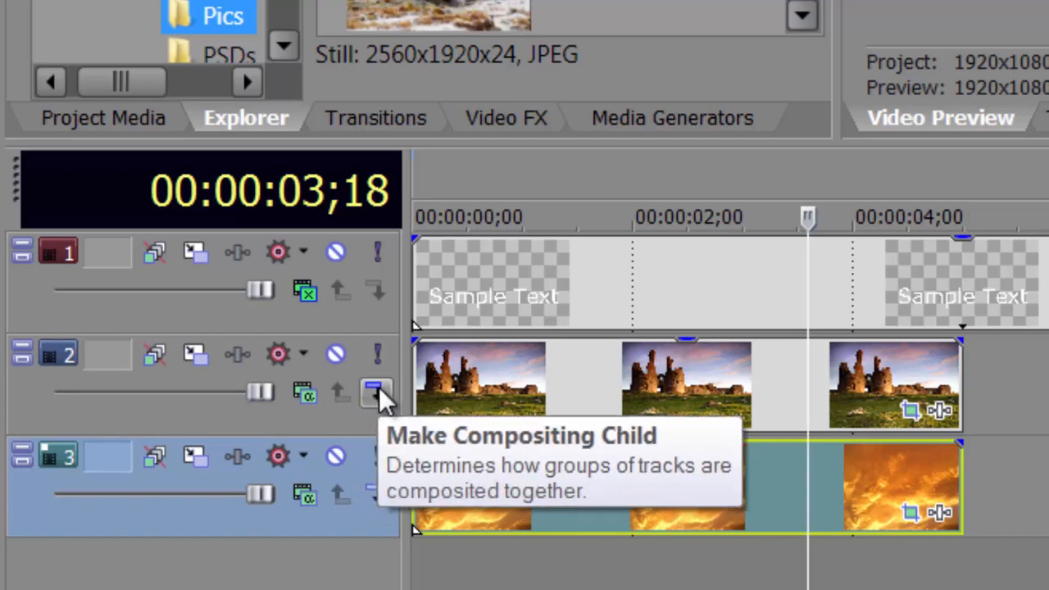
pyautogui.click(377, 392)
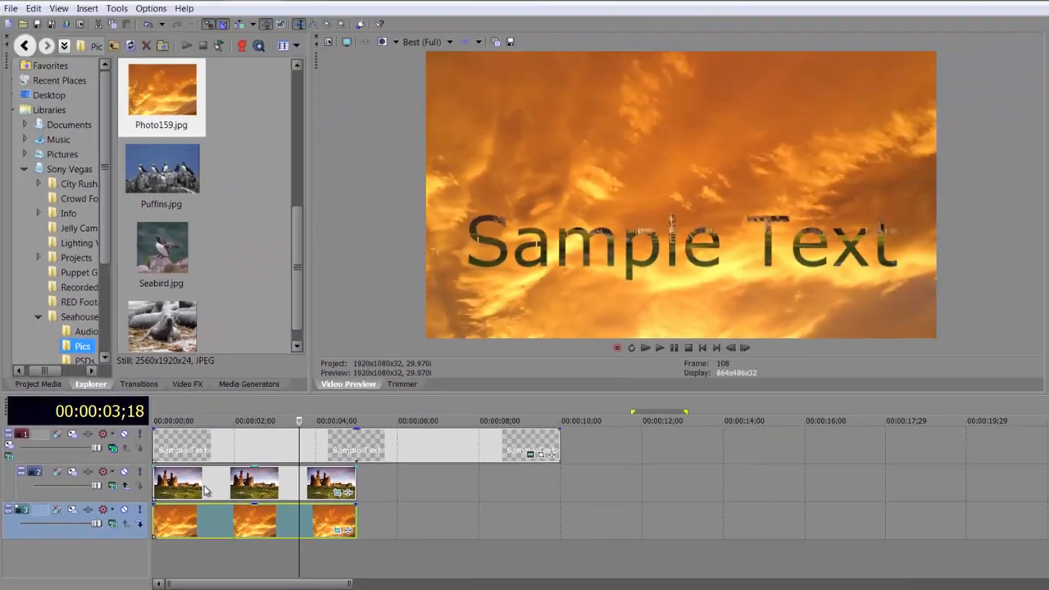
# - Swap the two pictures so the orange sky sits on the child track and the castle on track 3, both starting at 00:00:00;00
pyautogui.click(553, 402)
pyautogui.moveTo(205, 490); pyautogui.dragTo(434, 486)
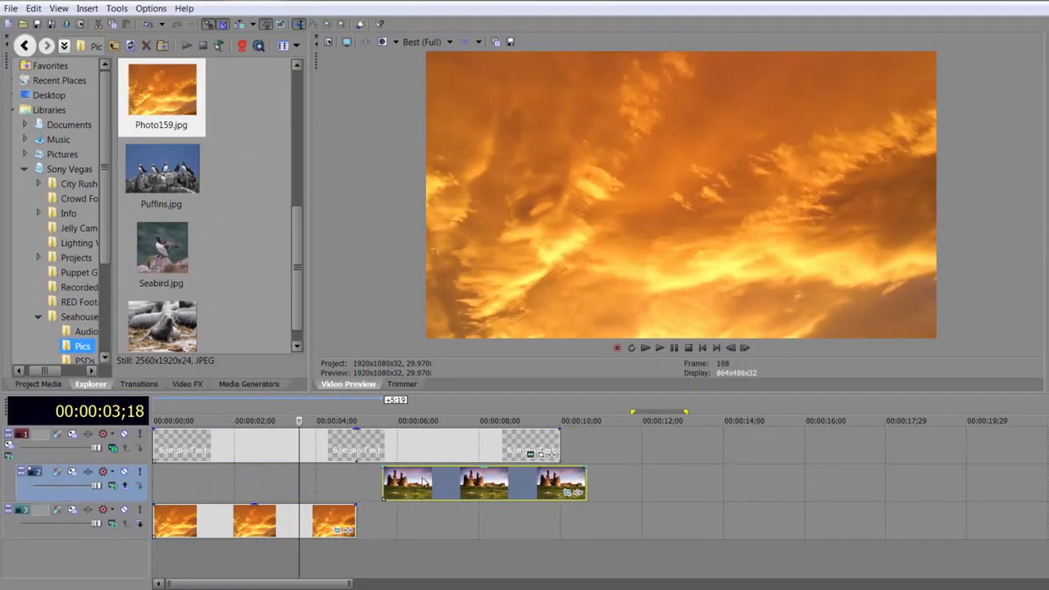
pyautogui.click(288, 514)
pyautogui.moveTo(283, 478); pyautogui.dragTo(287, 479)
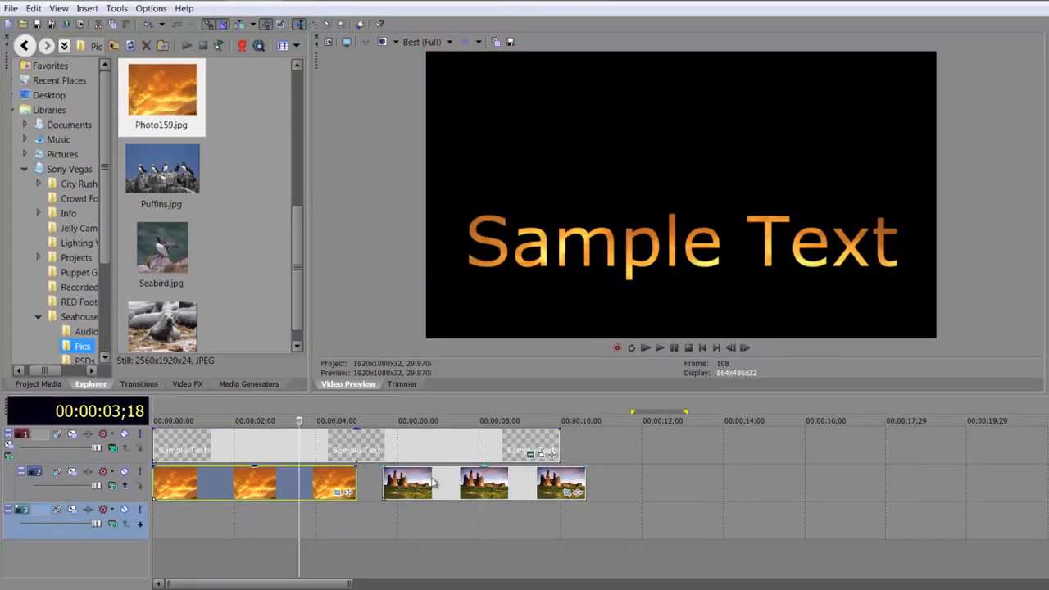
pyautogui.moveTo(432, 479); pyautogui.dragTo(166, 527)
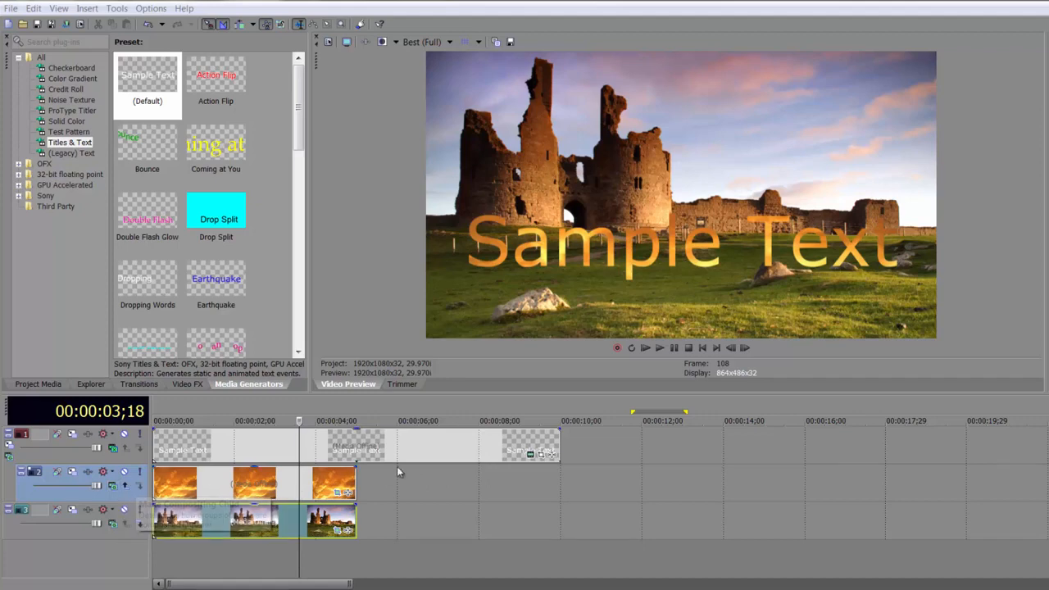
# - Group the selected title track and its child track, and name the track group "Title Group"
pyautogui.rightClick(84, 464)
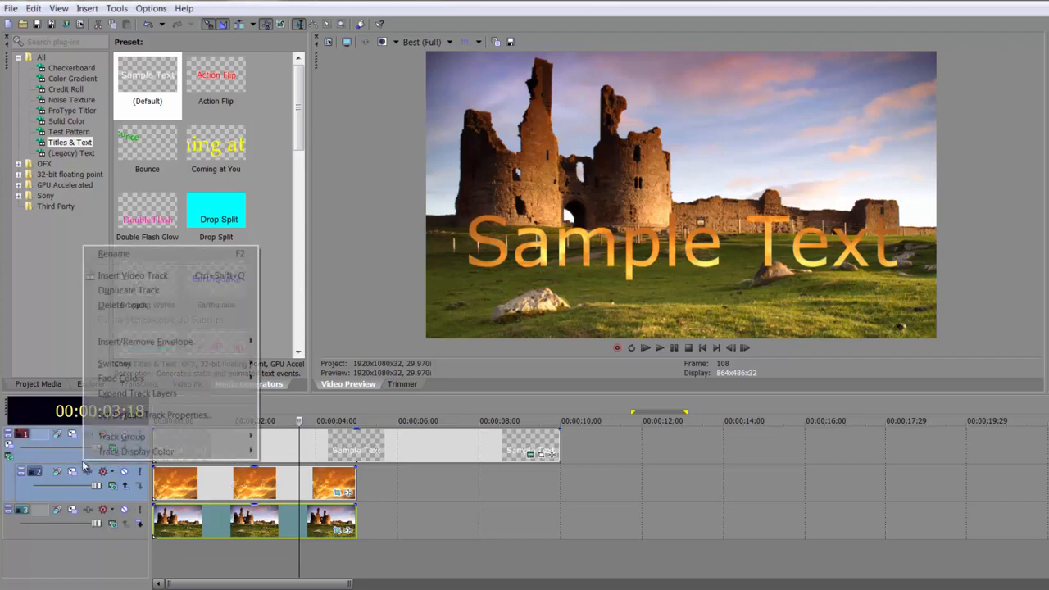
pyautogui.moveTo(136, 439)
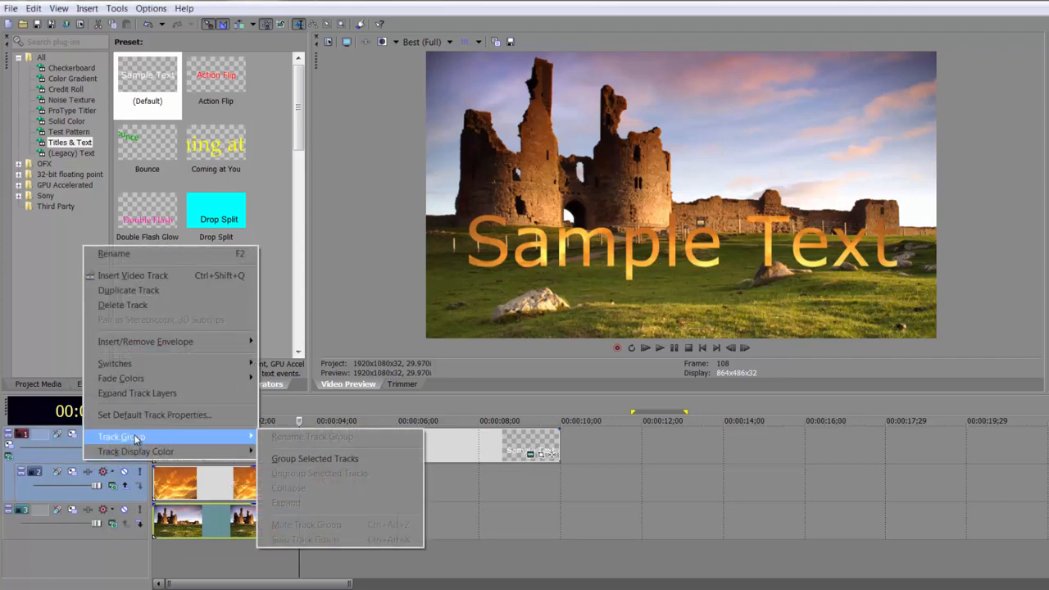
pyautogui.click(332, 458)
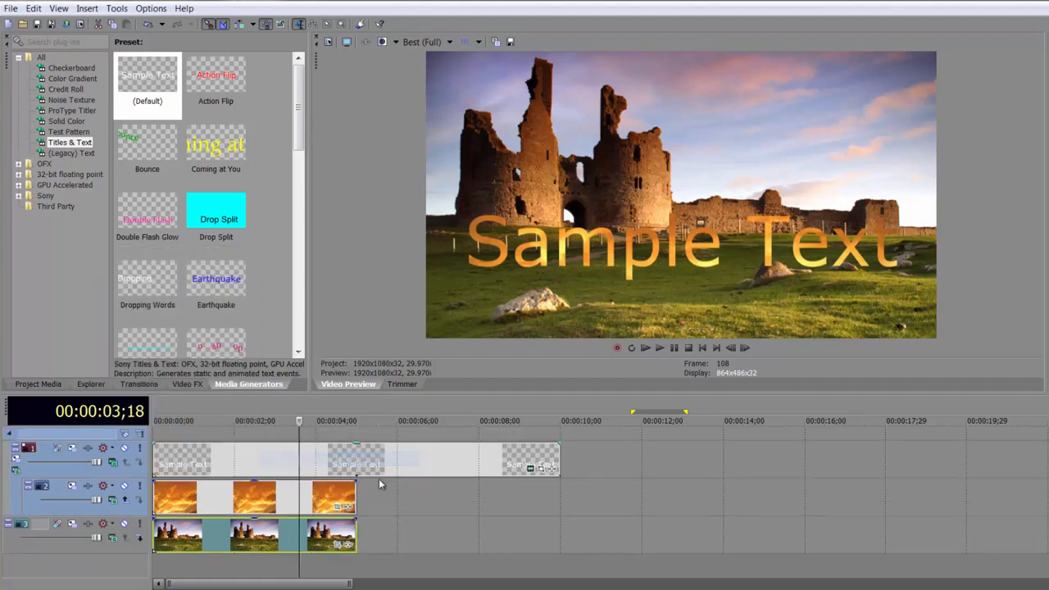
pyautogui.doubleClick(38, 434)
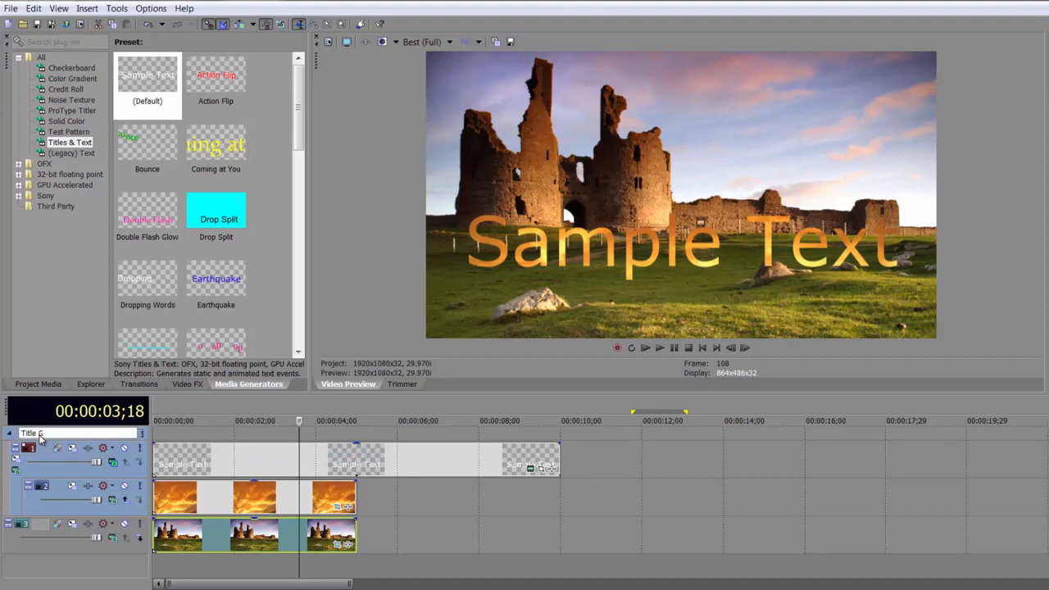
pyautogui.write('Title Group')
pyautogui.press('Return')
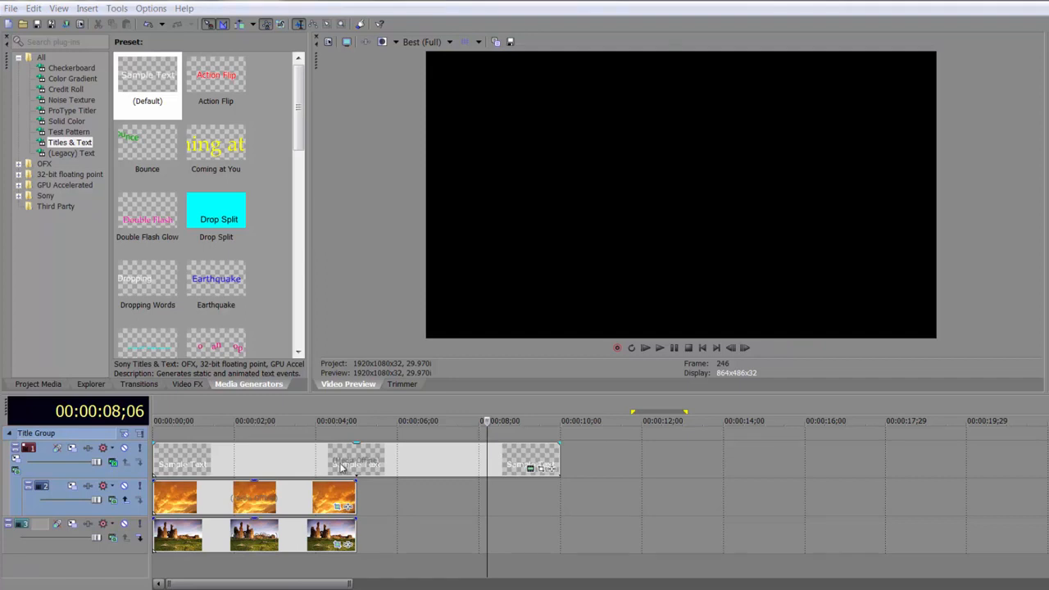
# - Lock the Sample Text event and the orange sky event inside the track group
pyautogui.rightClick(236, 467)
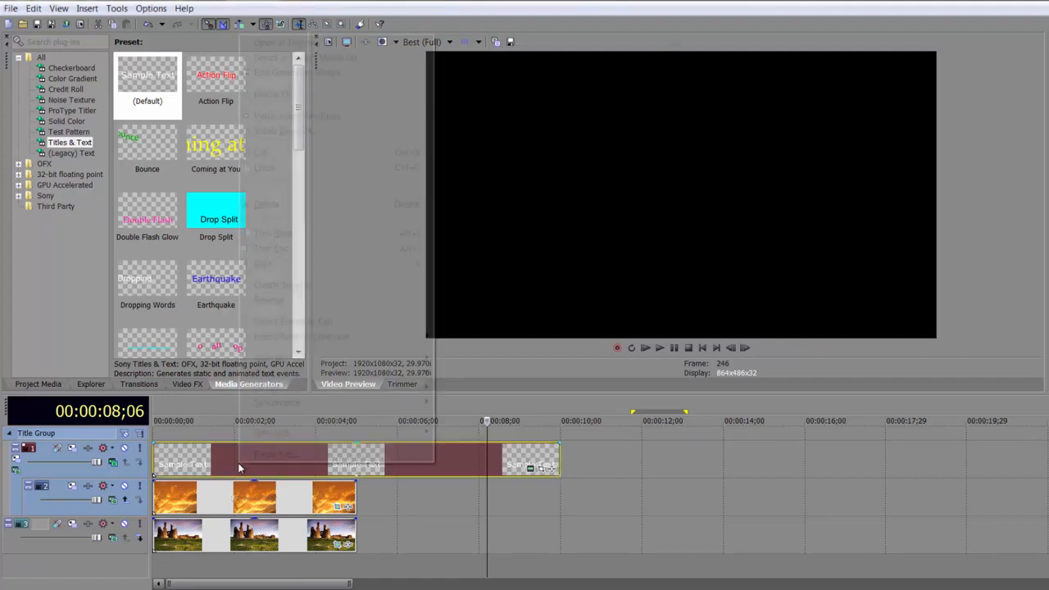
pyautogui.moveTo(293, 359)
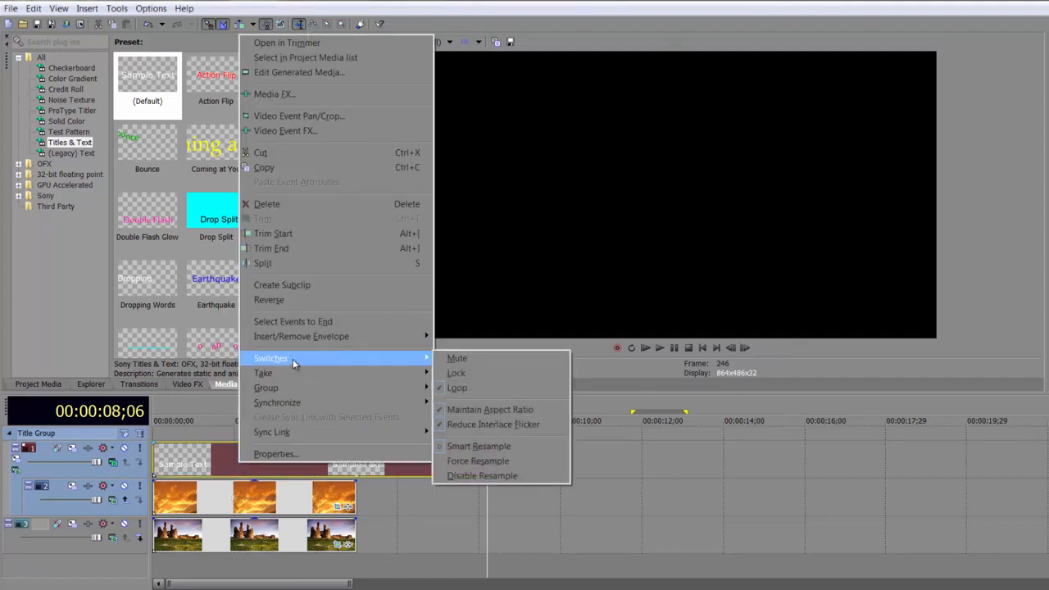
pyautogui.click(470, 376)
pyautogui.rightClick(270, 503)
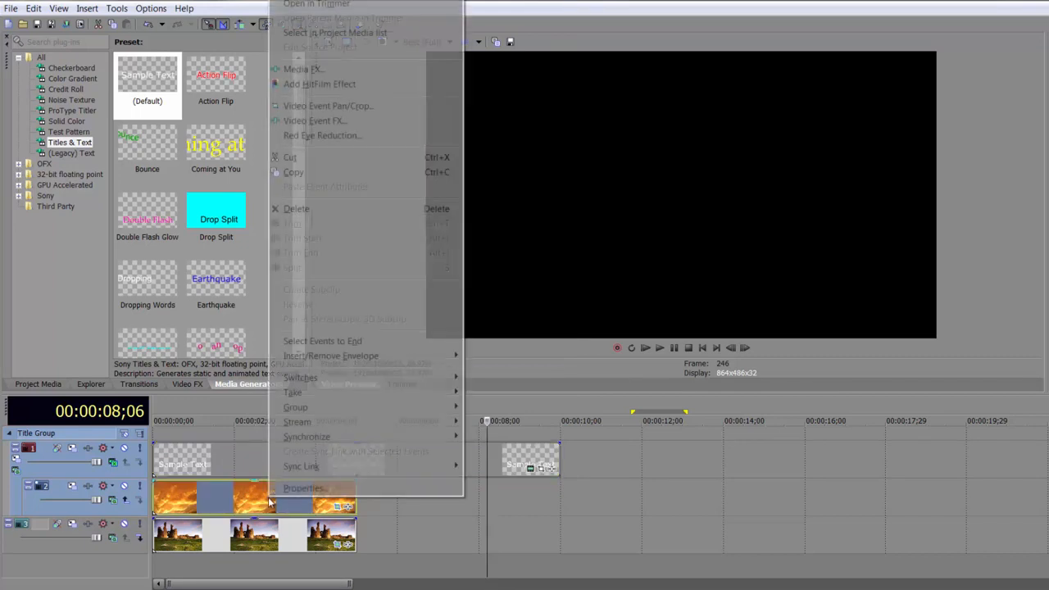
pyautogui.moveTo(341, 391)
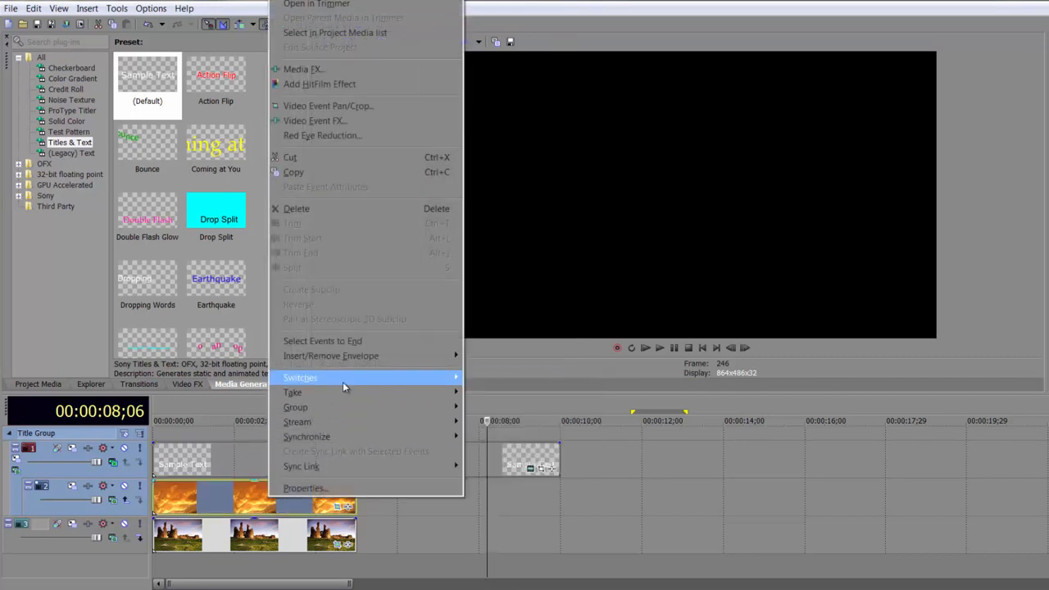
pyautogui.click(489, 391)
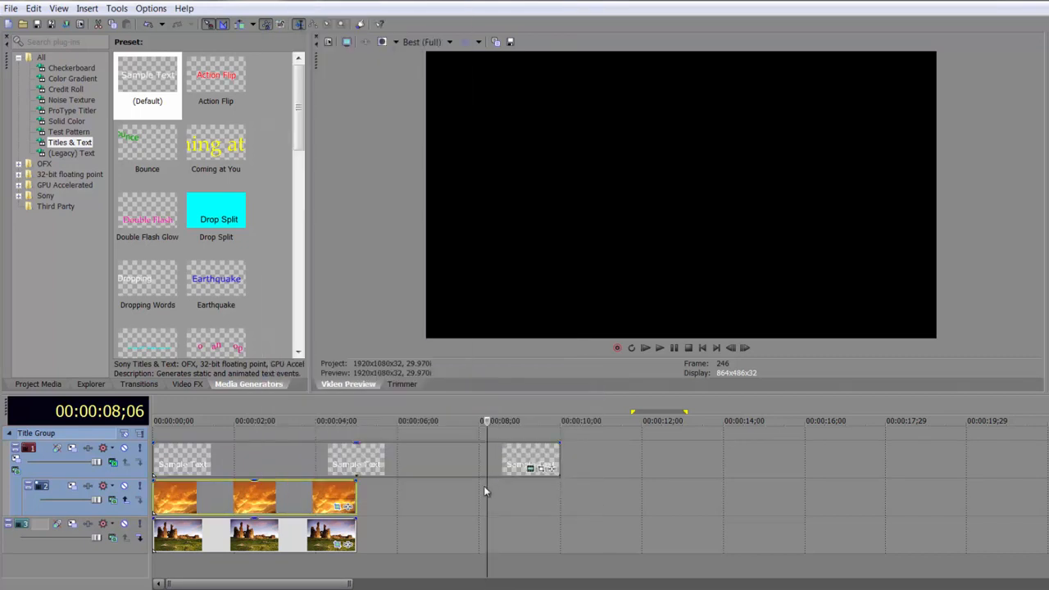
# - Collapse the Title Group's tracks and expand them again
pyautogui.click(24, 449)
pyautogui.press('Delete')
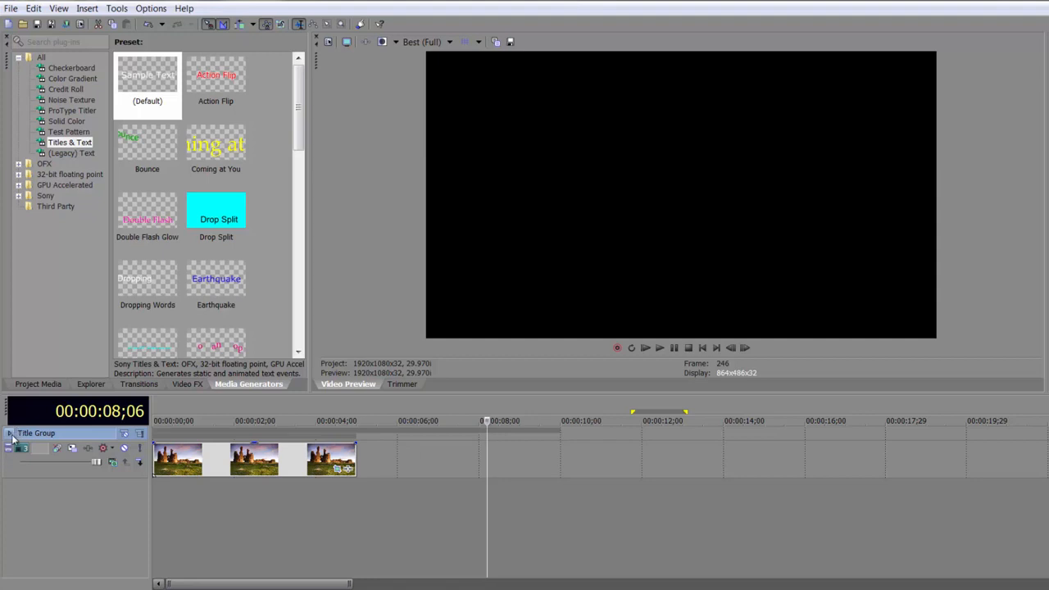
pyautogui.hotkey('ctrl', 'z')
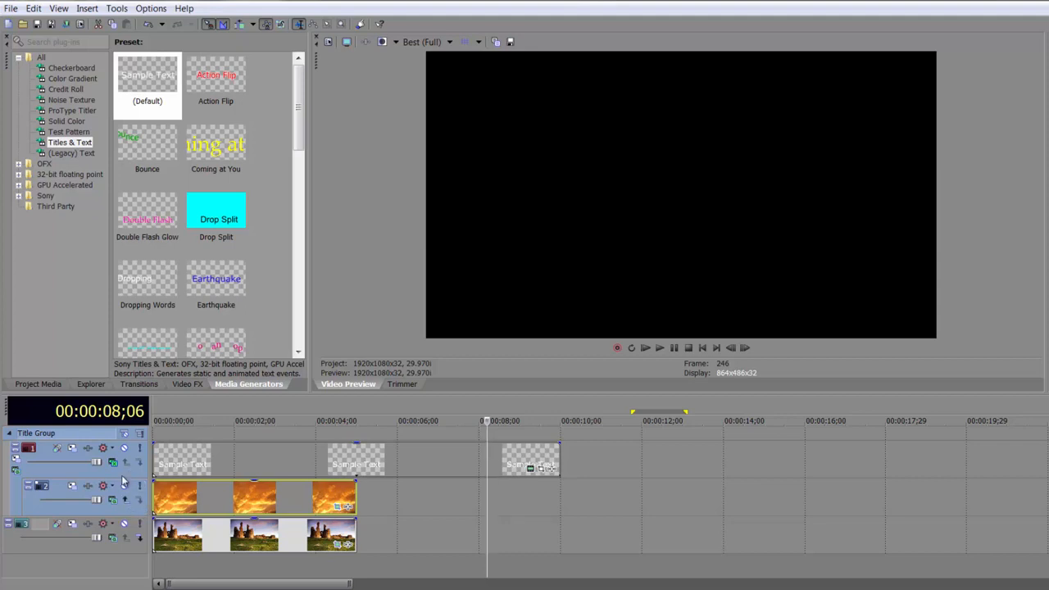
# - Move the playhead to 00:00:02;24 and try Difference Squared and Difference as the title track's parent composite mode
pyautogui.click(267, 473)
pyautogui.click(266, 474)
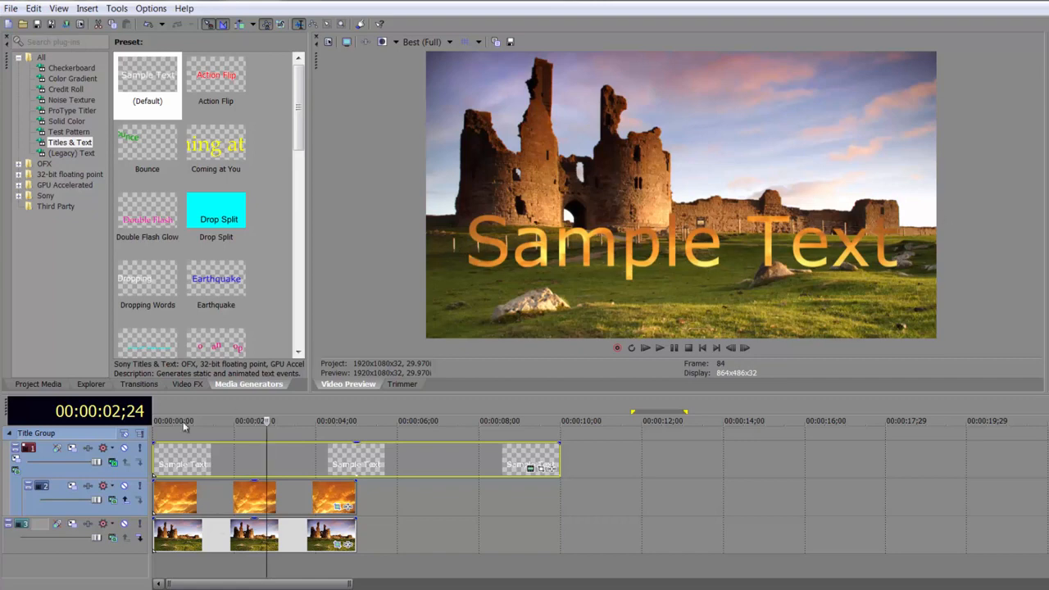
pyautogui.click(16, 468)
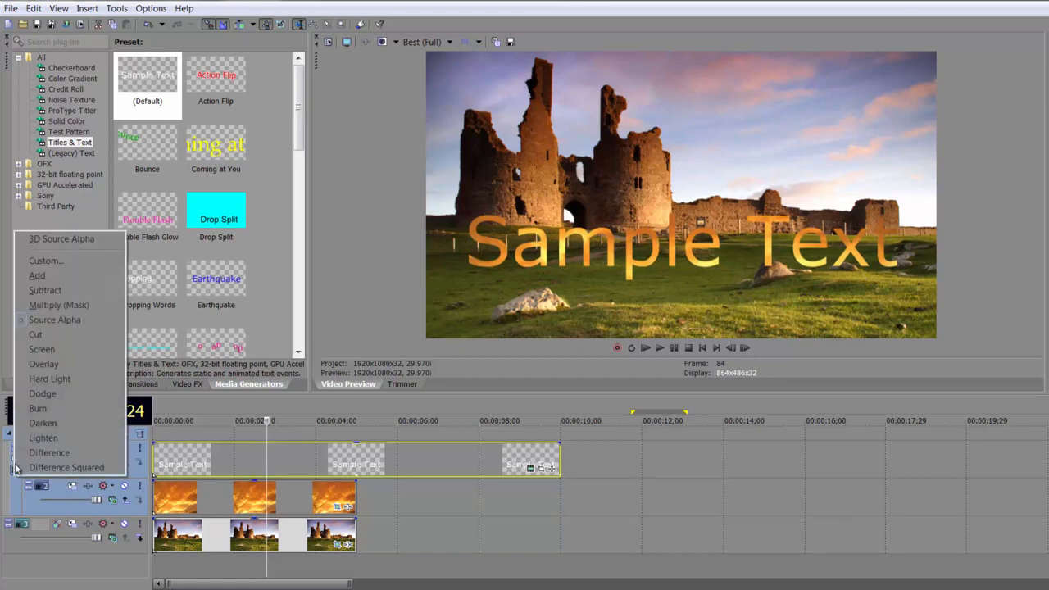
pyautogui.click(64, 468)
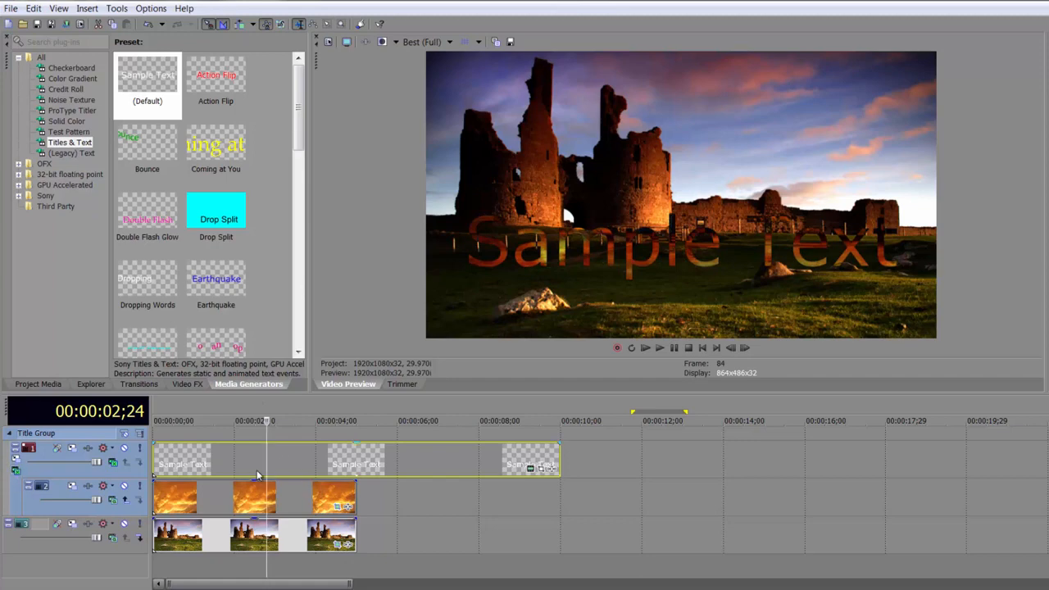
pyautogui.click(15, 470)
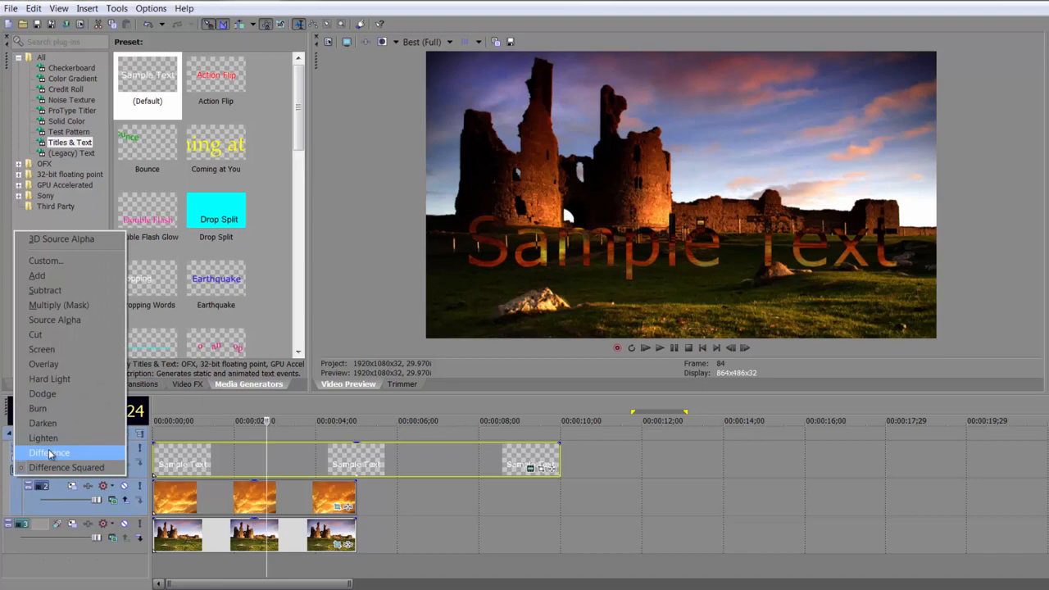
pyautogui.click(47, 452)
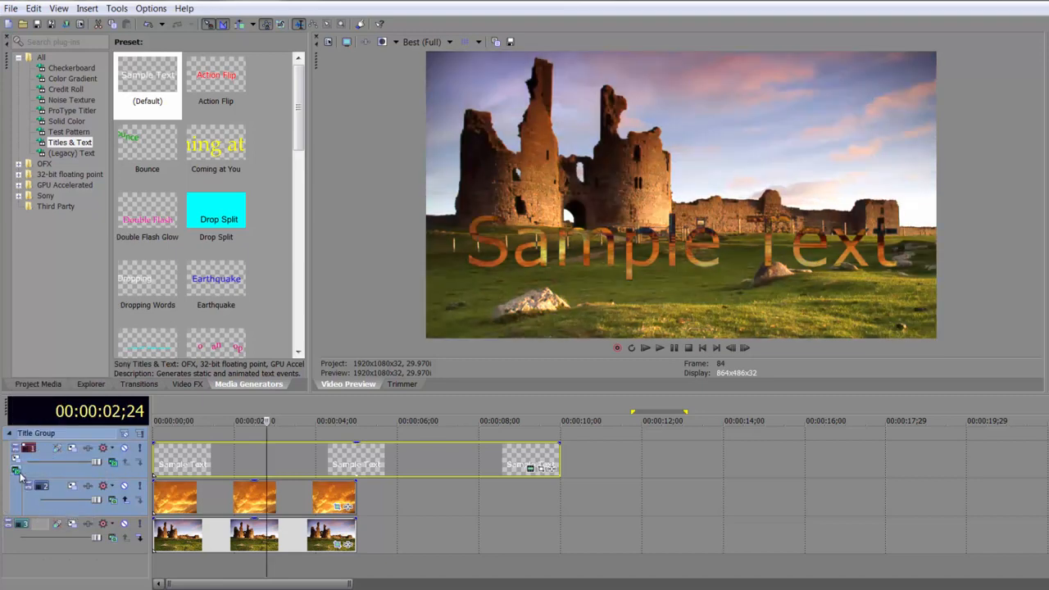
# - Try Cut as the title track's parent composite mode and settle on Overlay
pyautogui.click(16, 471)
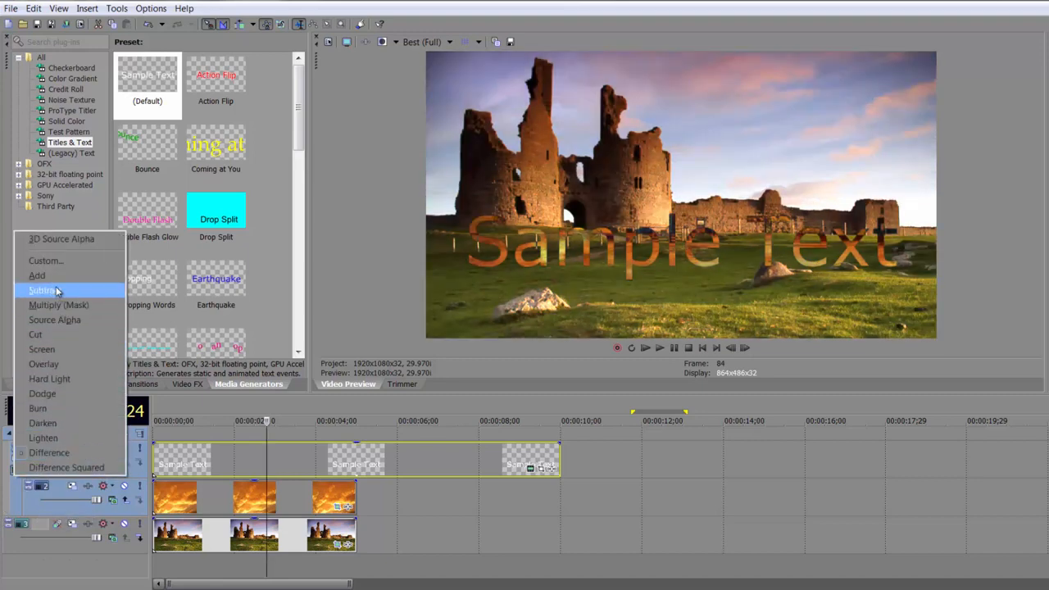
pyautogui.click(54, 339)
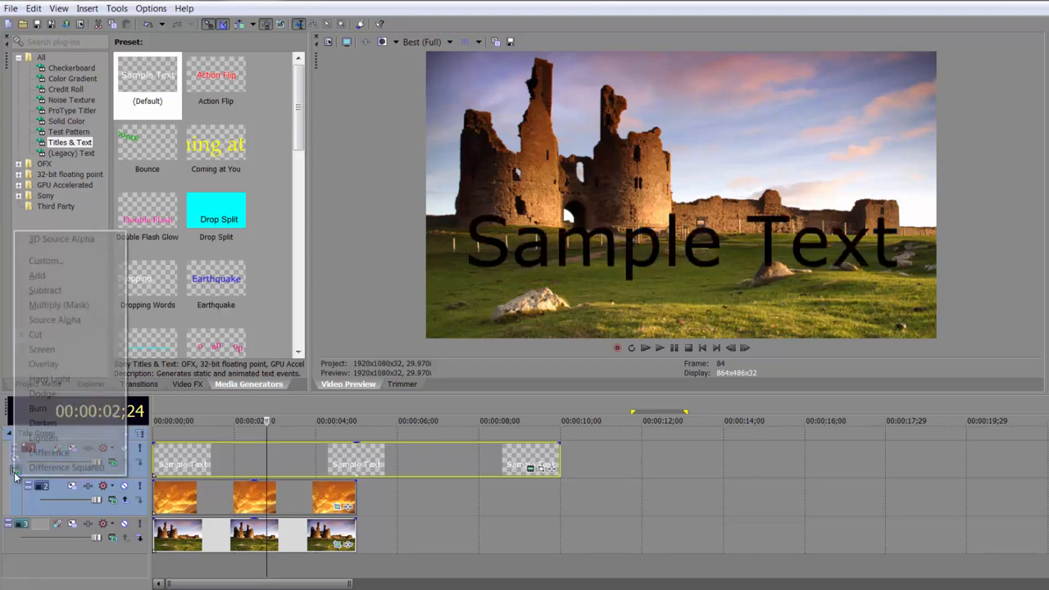
pyautogui.click(16, 471)
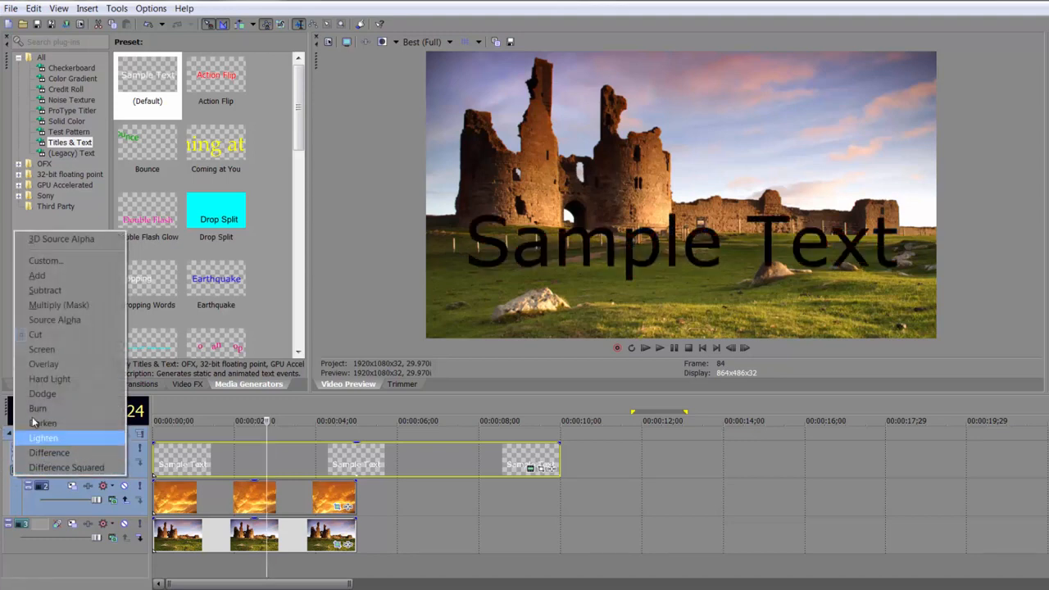
pyautogui.click(54, 364)
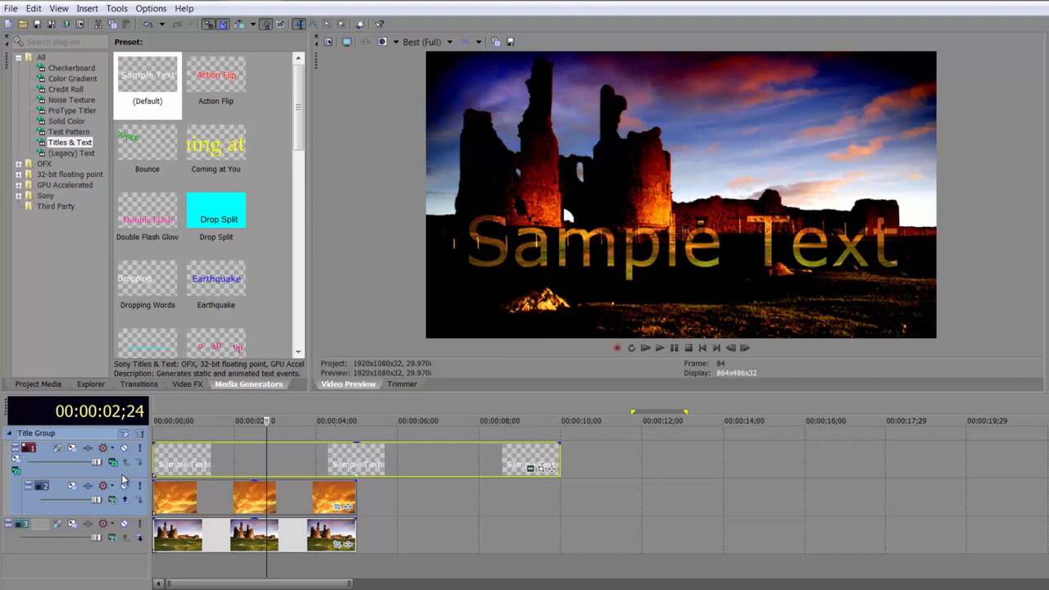
# - Collapse the Title Group and toggle its group mute on and off
pyautogui.click(9, 433)
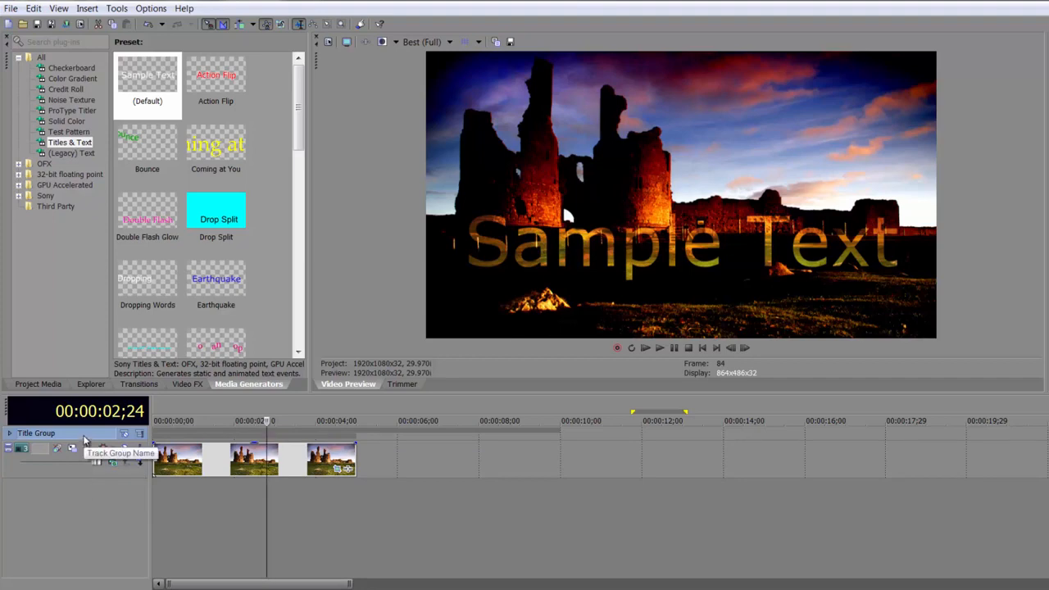
pyautogui.click(126, 438)
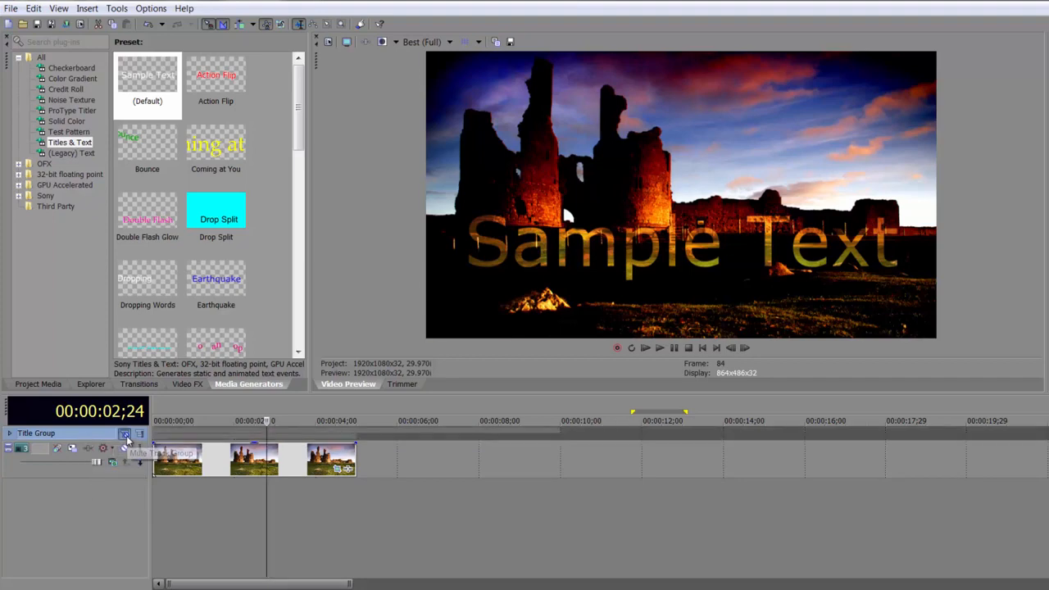
pyautogui.click(127, 438)
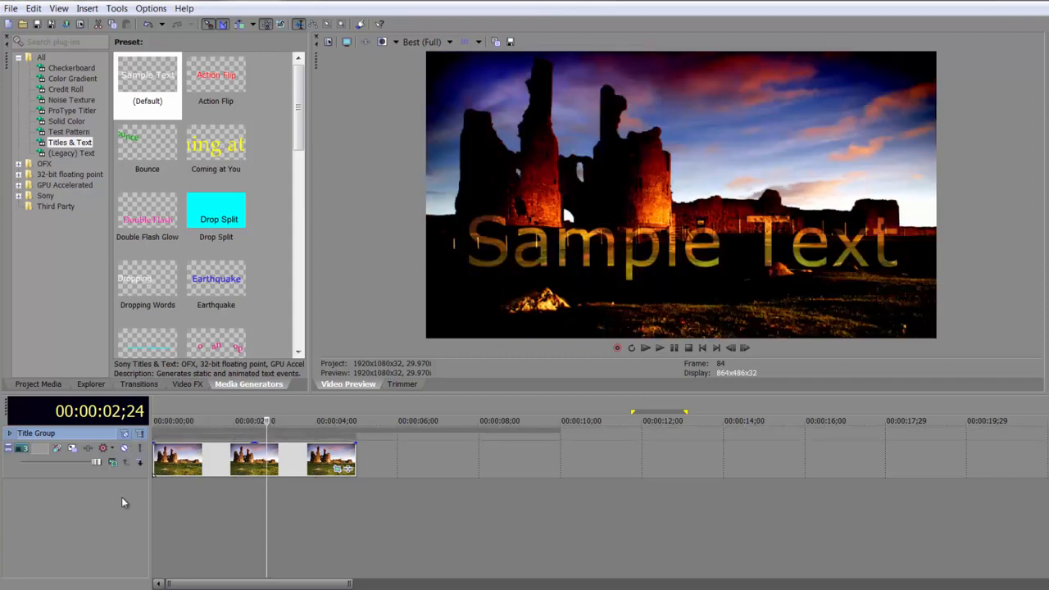